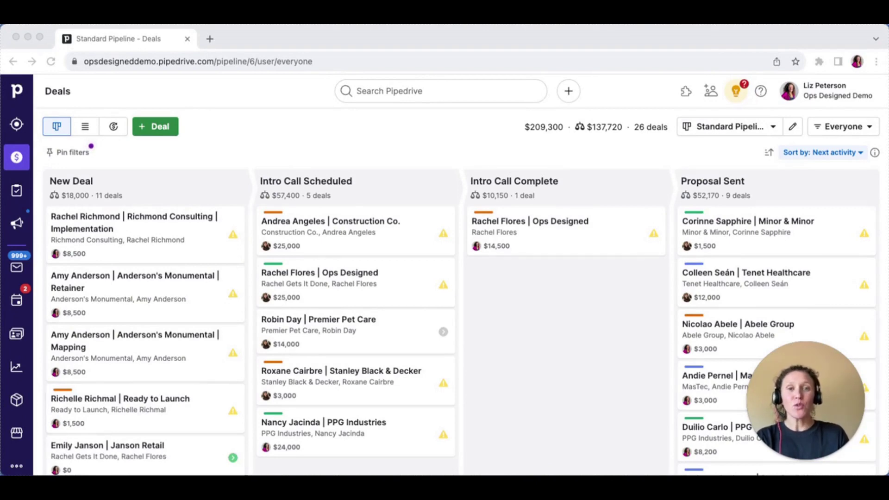
- Open the activities list to review the activities due today
click(270, 127)
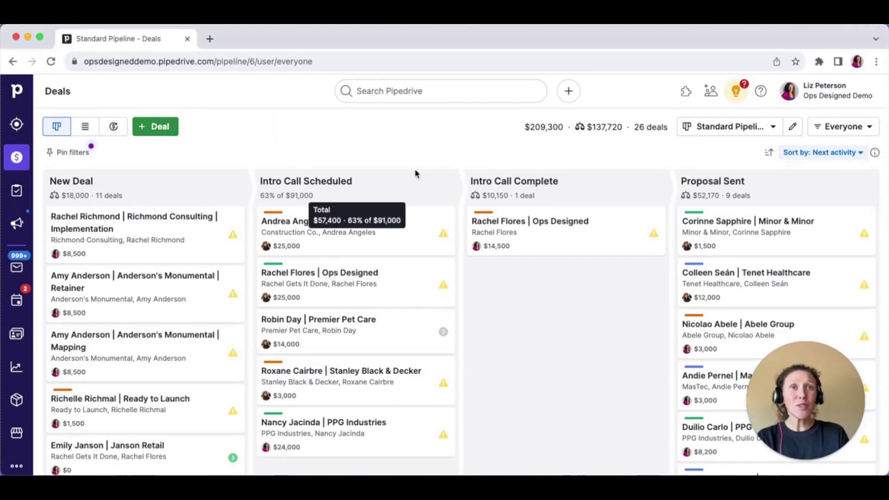
click(17, 301)
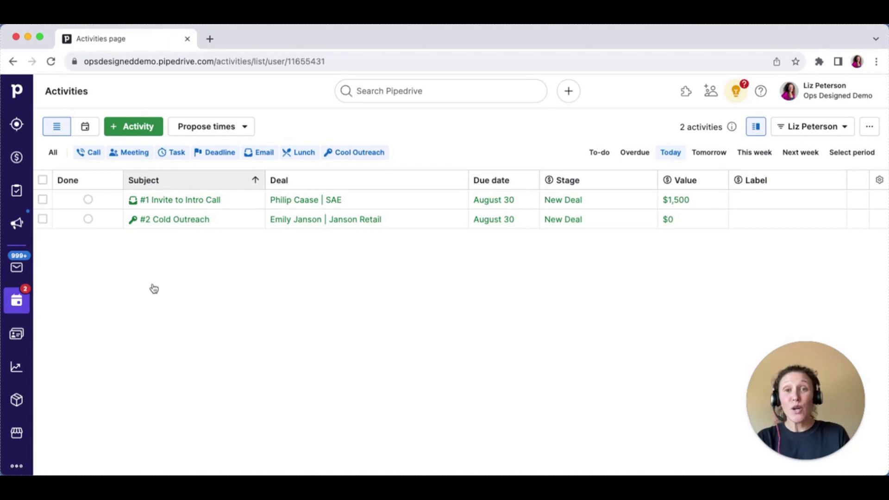
- Return to the deals pipeline and move the Ops Designed deal from Intro Call Complete to Proposal Sent
click(16, 157)
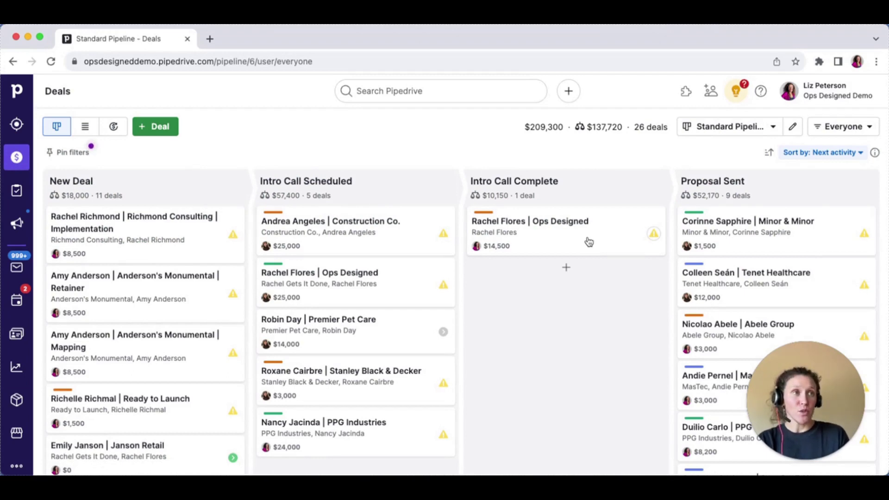
drag(589, 241, 803, 224)
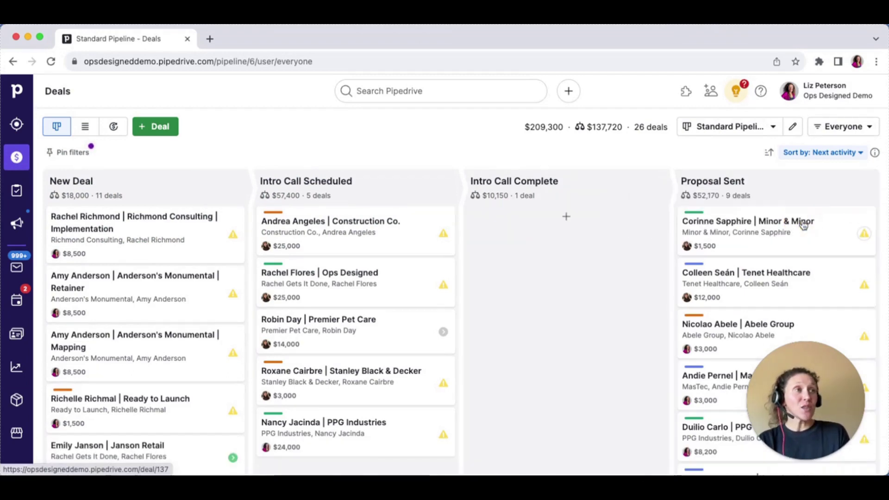
scroll(803, 224, down, 7)
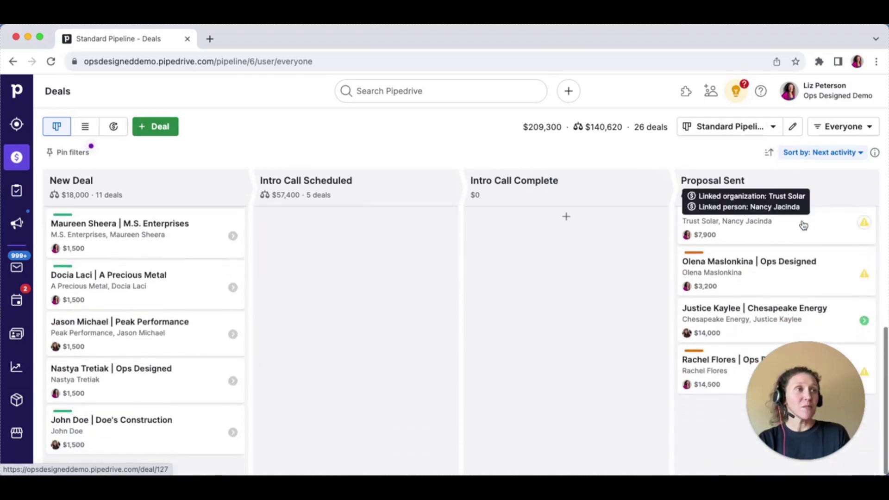
drag(811, 349, 76, 358)
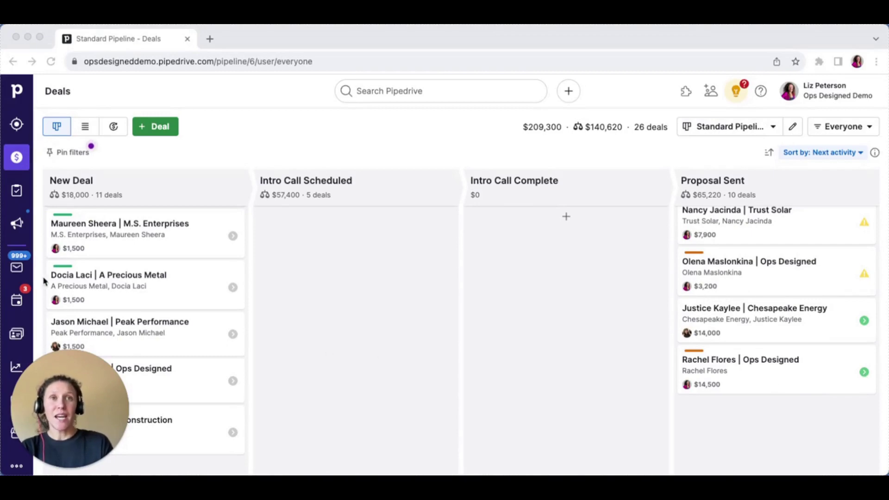
- Open the deal linked to today's Proposal Follow Up activity and read the activity's full note
click(18, 300)
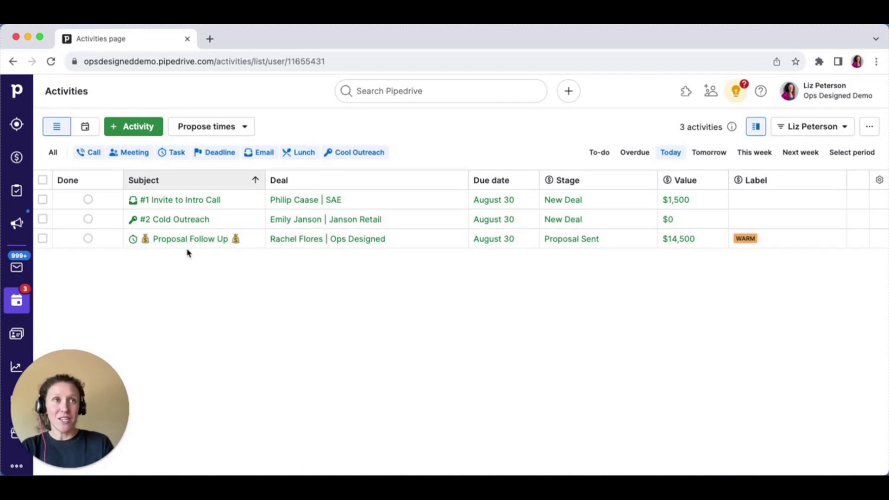
click(380, 244)
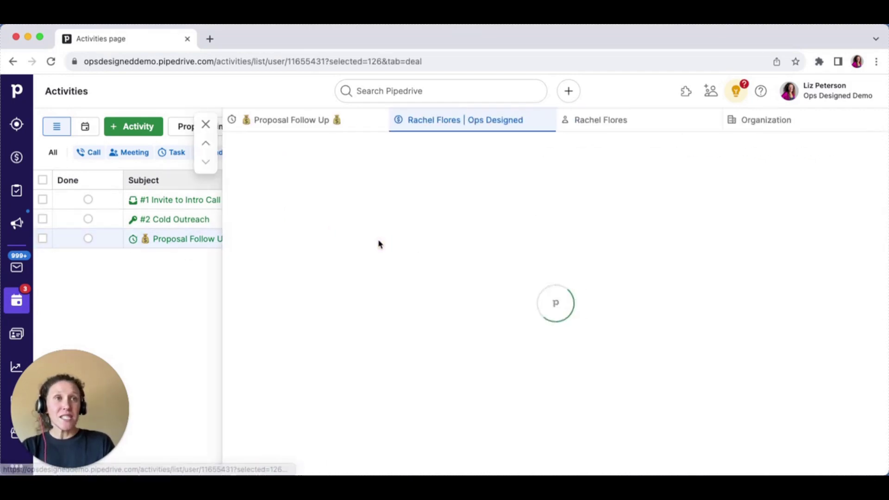
scroll(601, 250, down, 3)
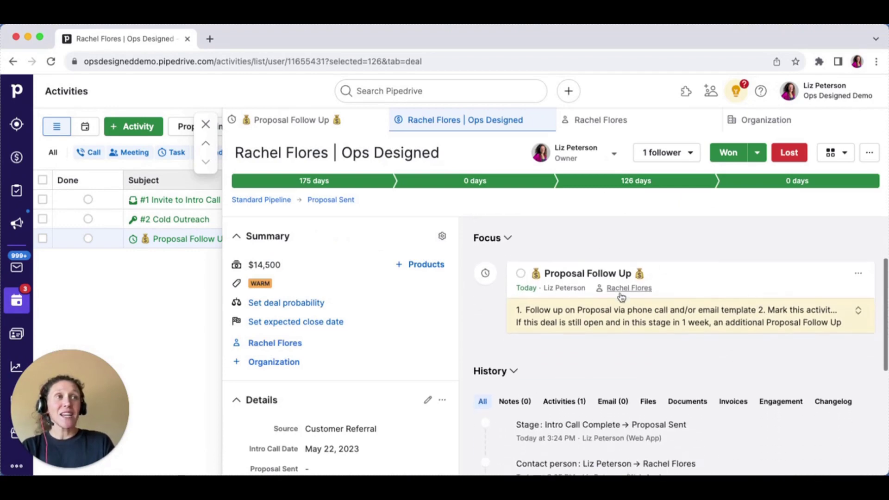
click(853, 311)
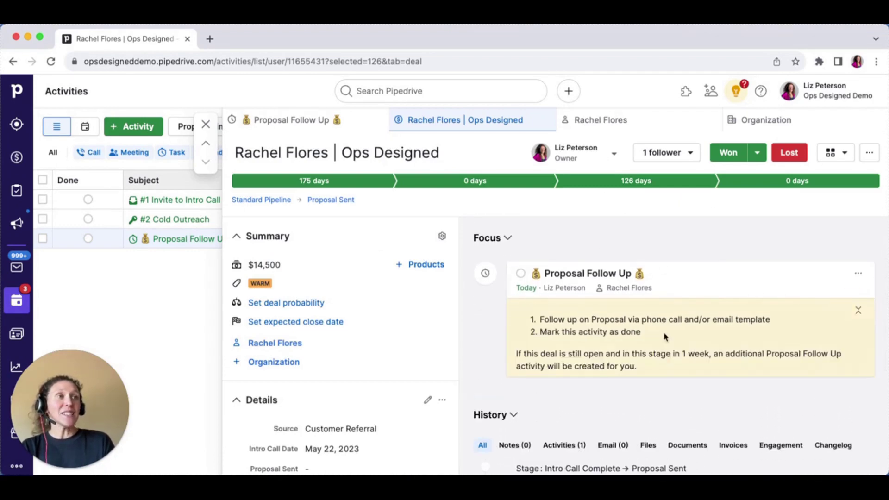
scroll(648, 343, down, 1)
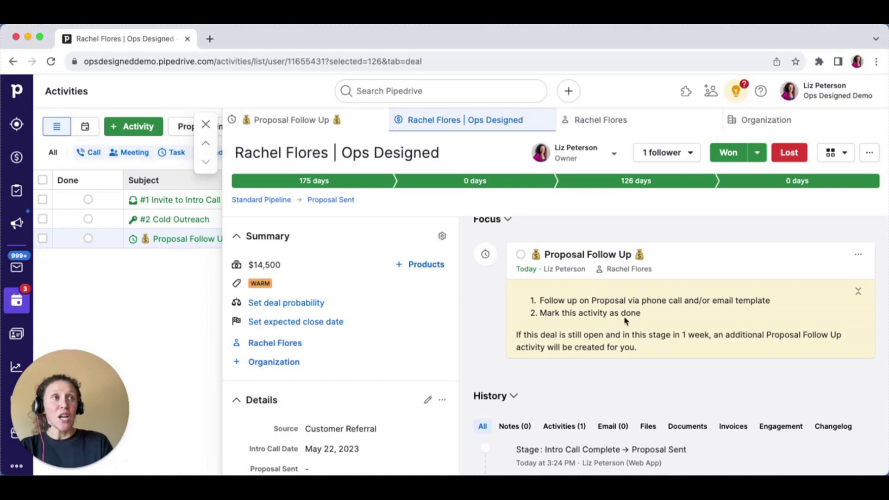
- Mark the Proposal Follow Up activity as done, check the deal's history and close the deal
click(520, 255)
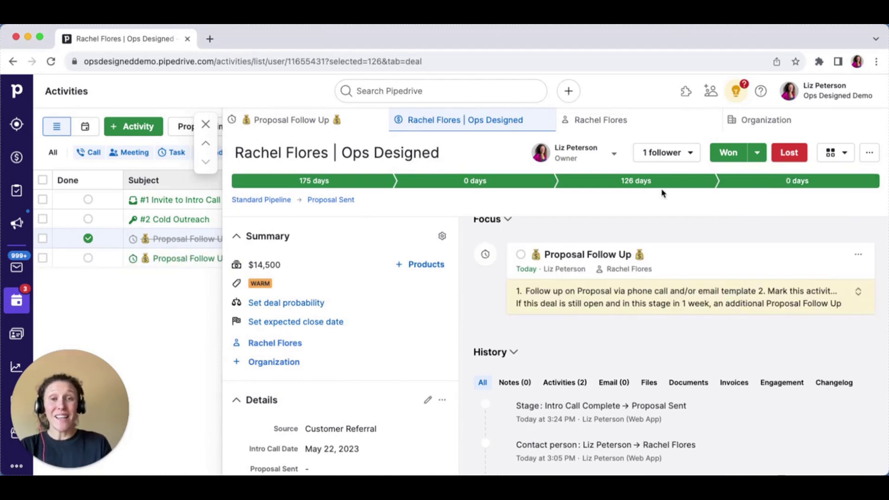
scroll(606, 244, down, 3)
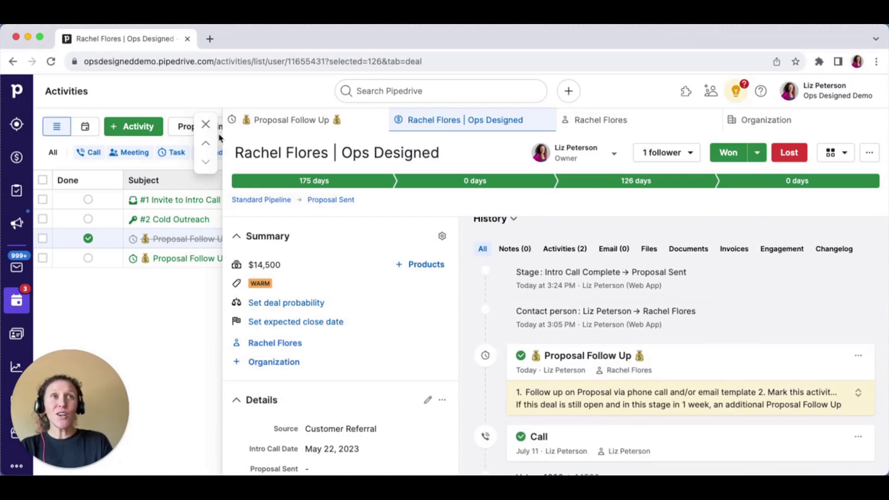
click(206, 124)
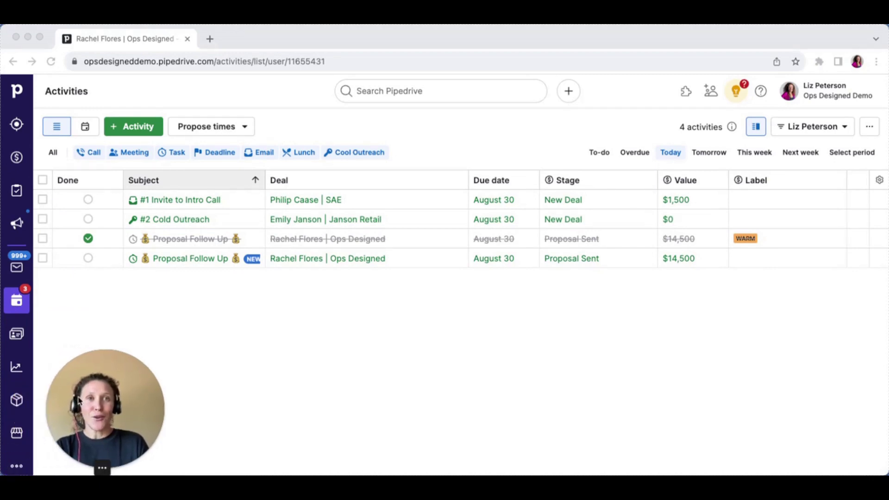
- Open the list of existing automations
click(14, 467)
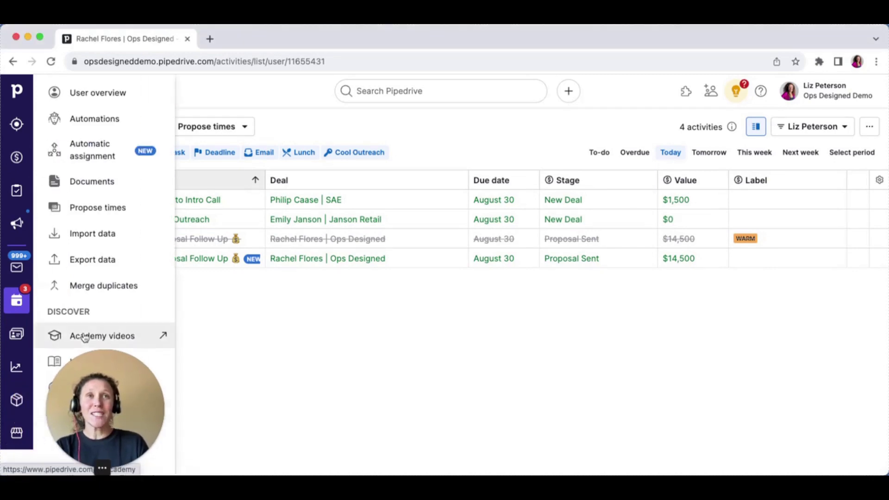
click(94, 121)
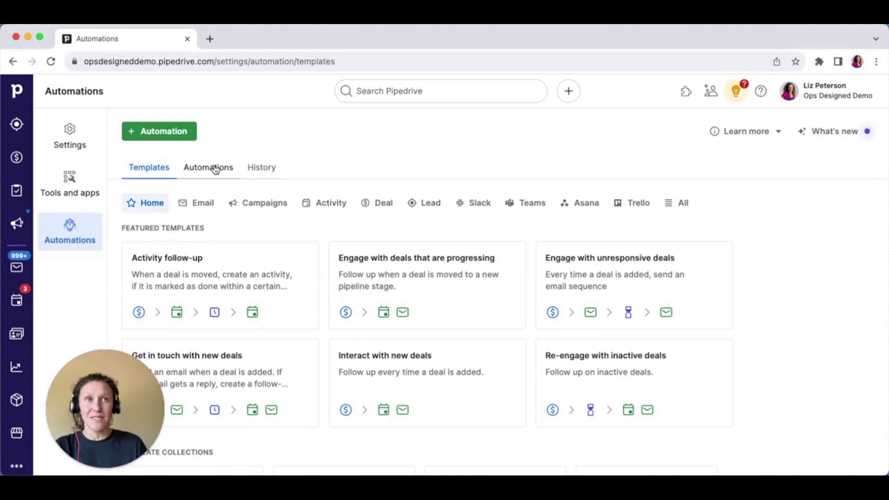
click(214, 170)
scroll(347, 153, down, 2)
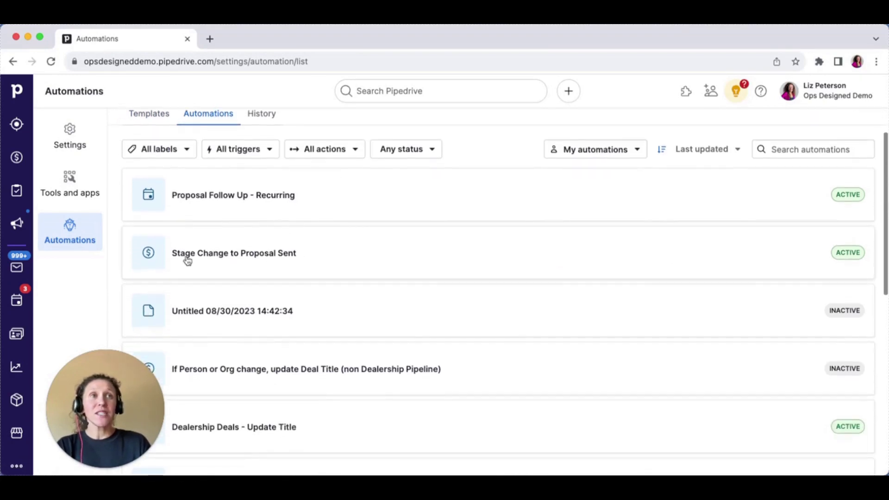
- Examine the trigger, condition, delay and action of the Stage Change to Proposal Sent automation, and close it
click(249, 259)
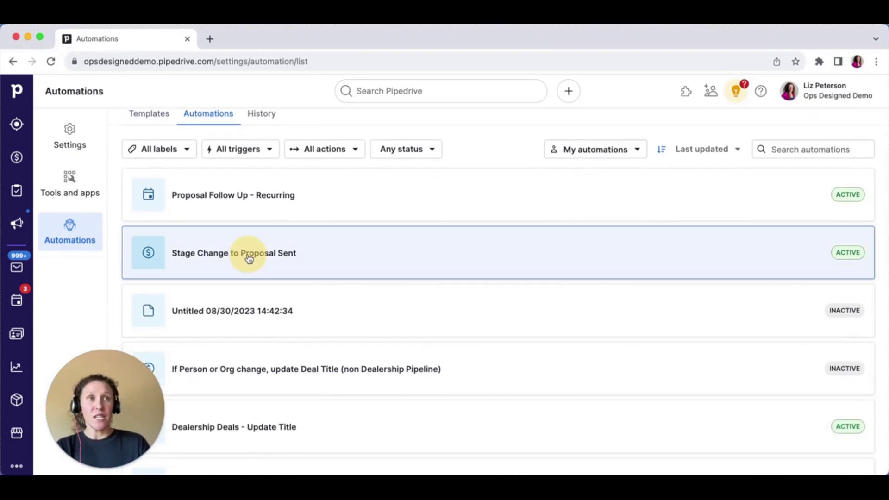
scroll(556, 253, down, 1)
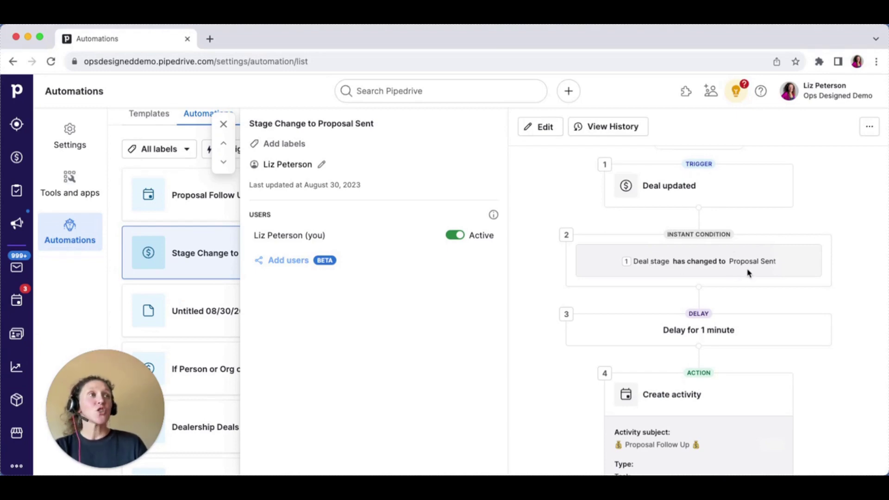
scroll(748, 274, down, 2)
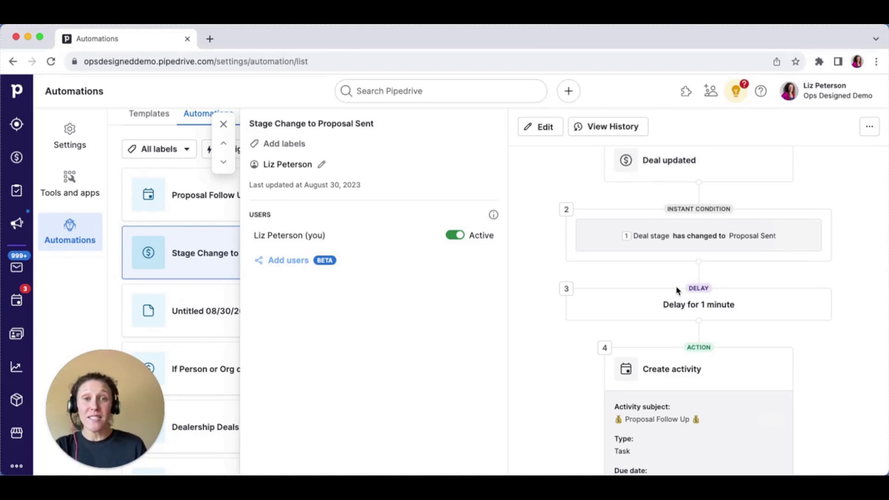
scroll(677, 290, down, 6)
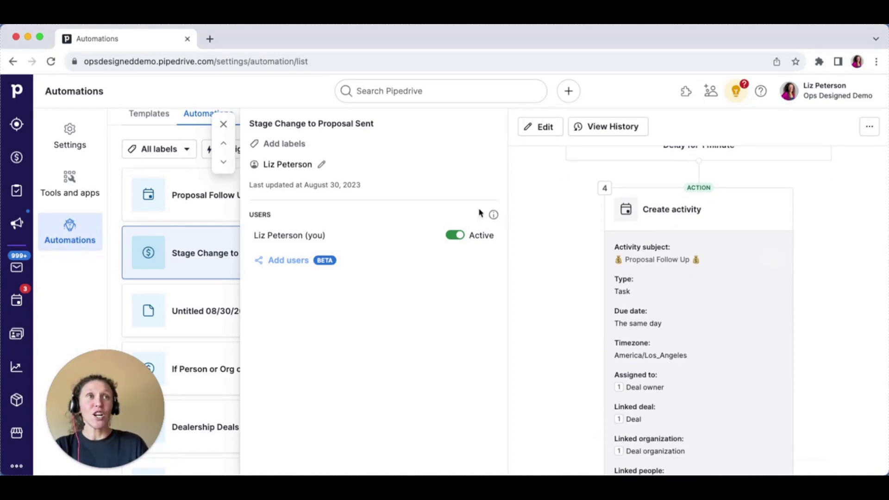
click(223, 124)
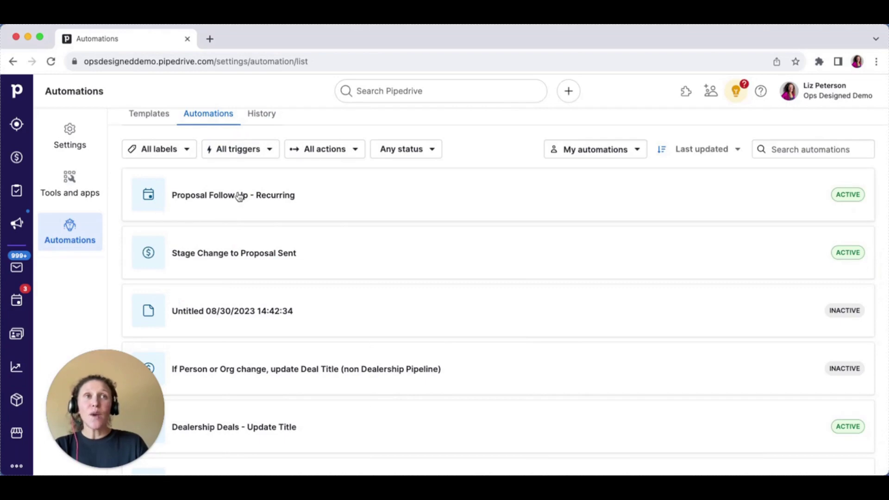
- Examine the trigger, conditions, delay and action of the Proposal Follow Up - Recurring automation, and close it
click(218, 200)
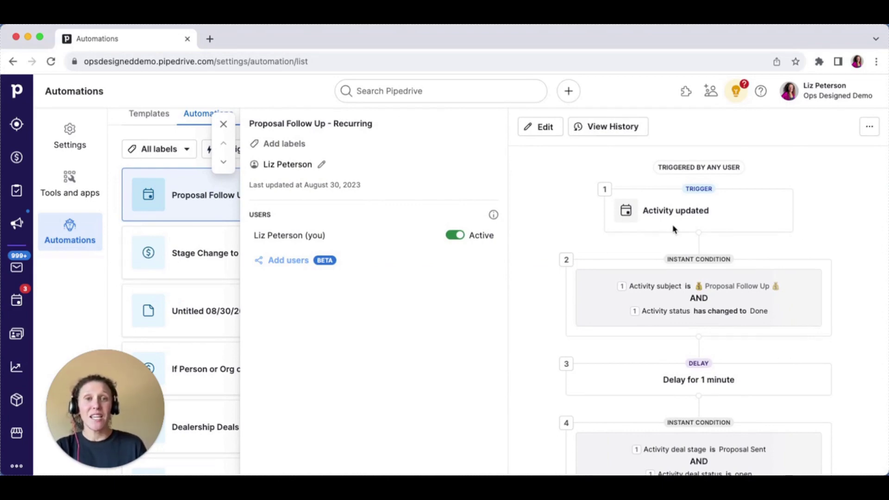
scroll(674, 229, down, 3)
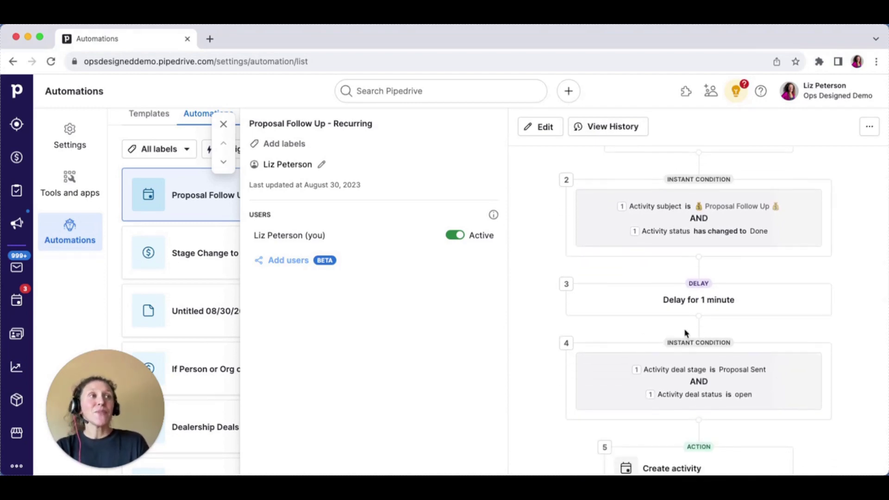
scroll(742, 341, down, 3)
scroll(742, 342, down, 5)
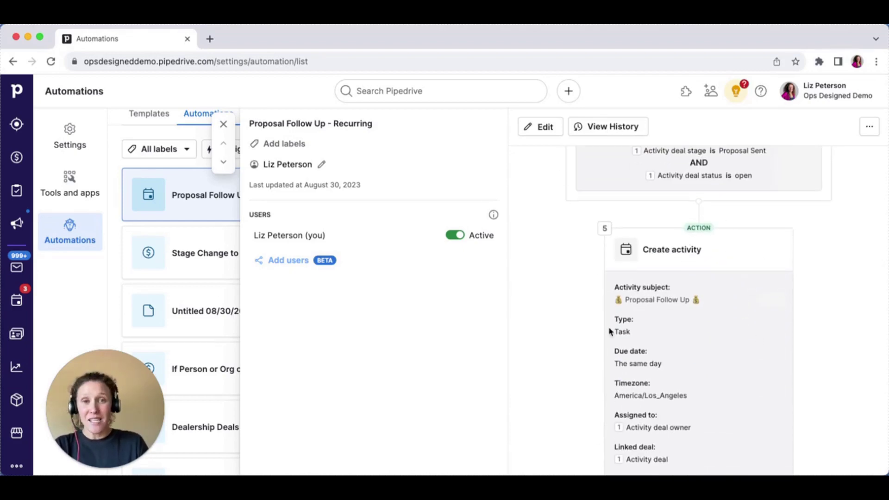
scroll(610, 332, up, 10)
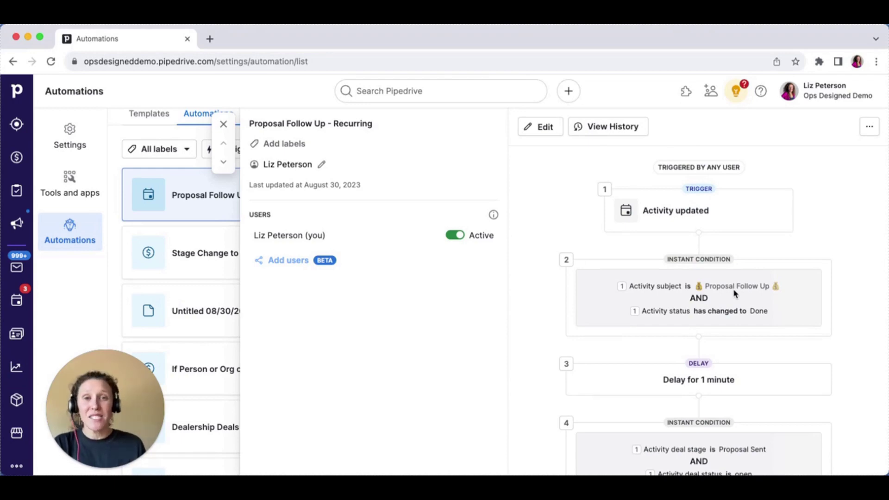
scroll(741, 293, down, 3)
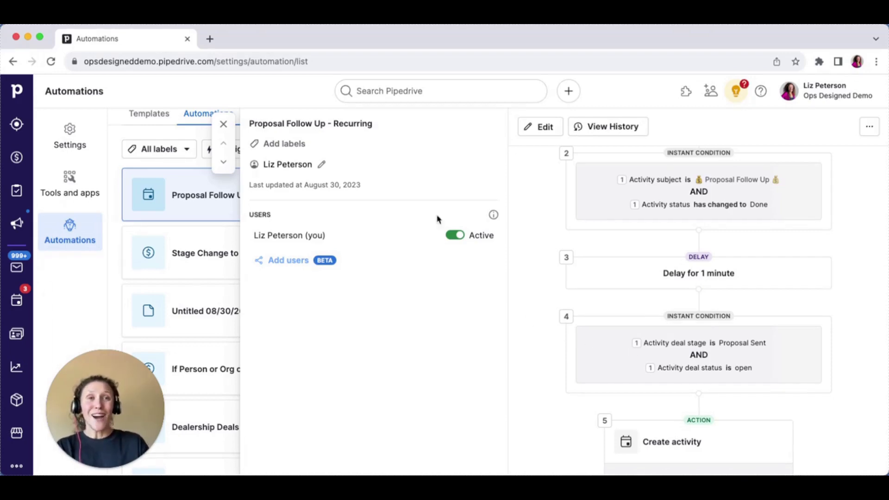
click(222, 126)
scroll(278, 162, up, 2)
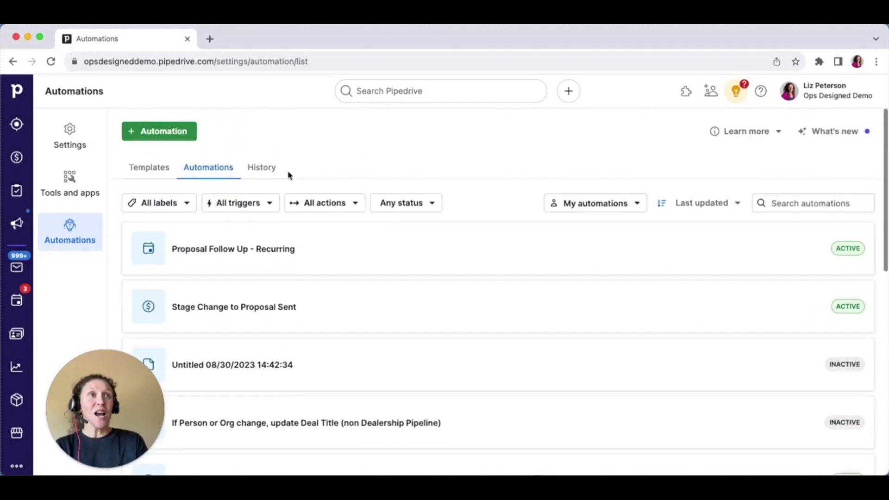
- Create a new automation and apply Deal updated as its trigger
click(155, 133)
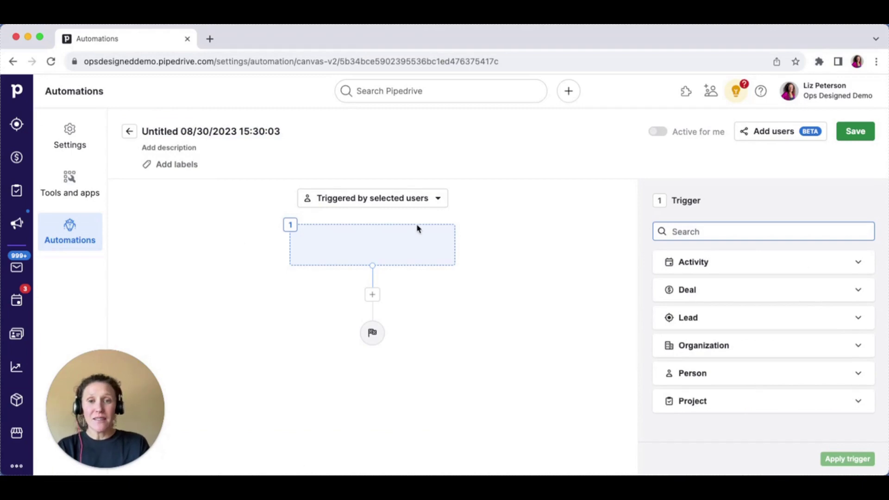
click(704, 293)
click(717, 349)
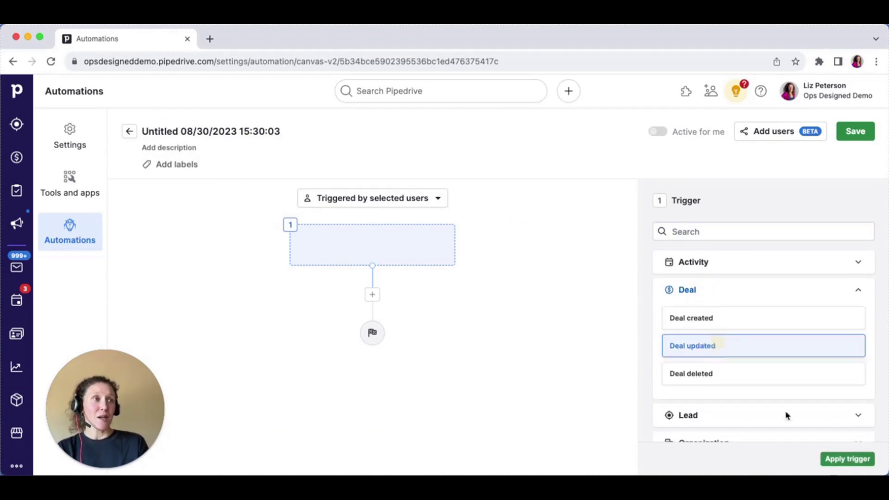
click(828, 457)
- Apply an instant condition that the deal stage has changed to Proposal Sent in the Standard Pipeline
click(731, 274)
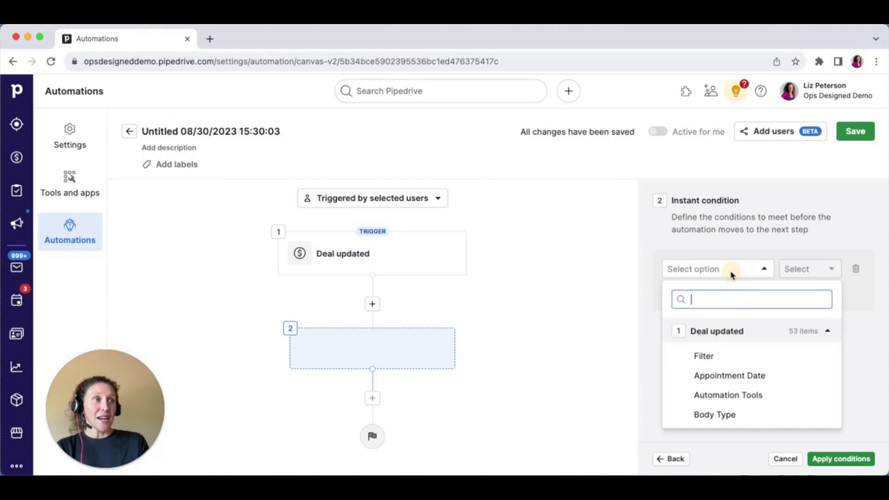
text(stage)
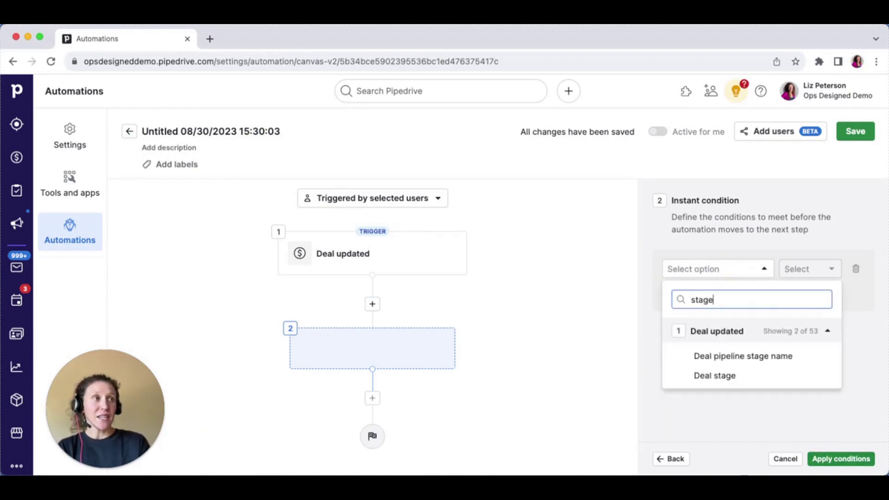
click(710, 375)
click(801, 269)
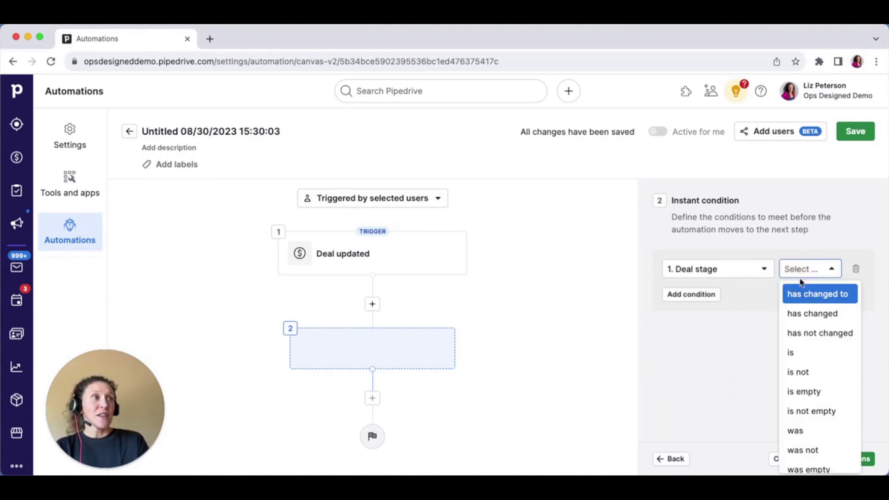
click(806, 296)
click(773, 295)
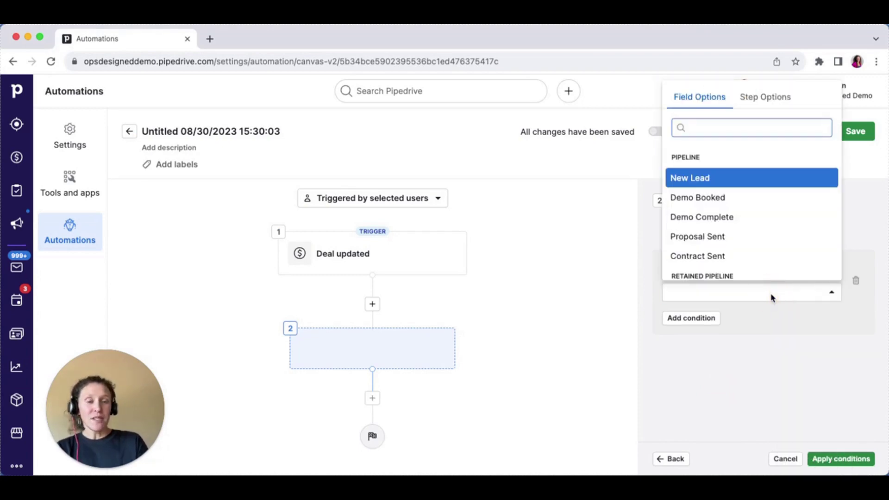
text(prop)
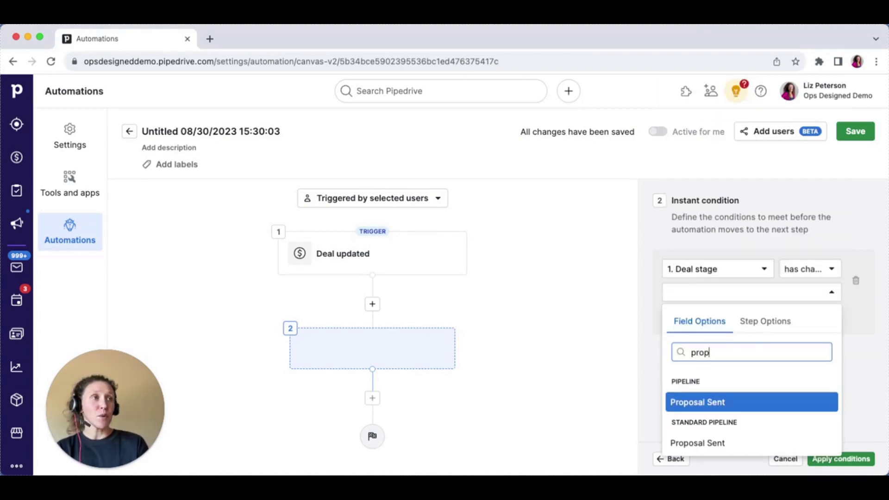
click(717, 448)
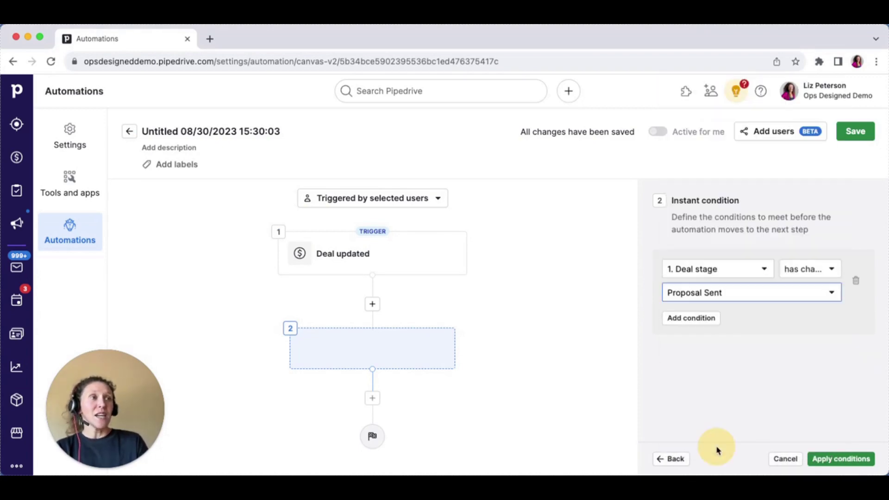
click(842, 459)
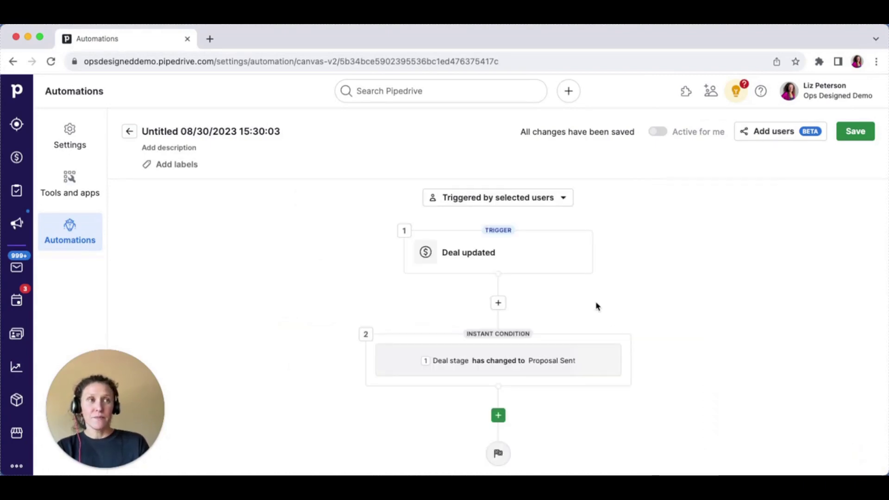
- Add a delay step of 1 week after the stage-change condition
click(498, 415)
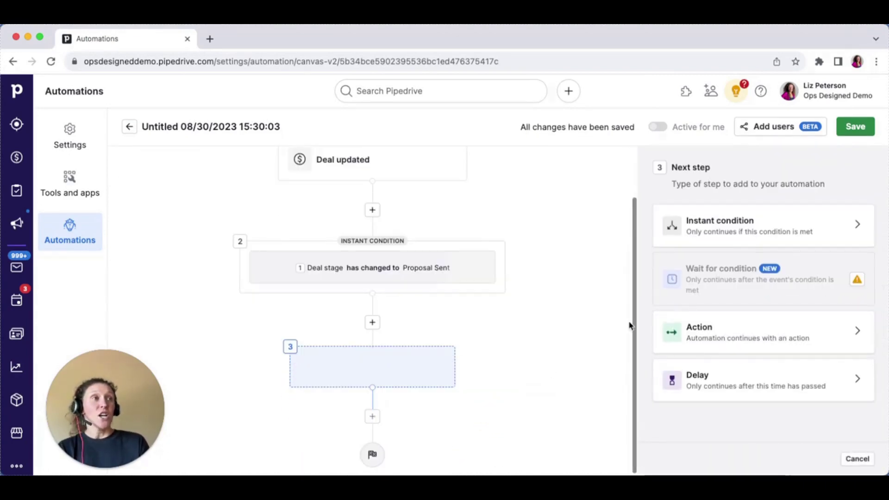
click(697, 383)
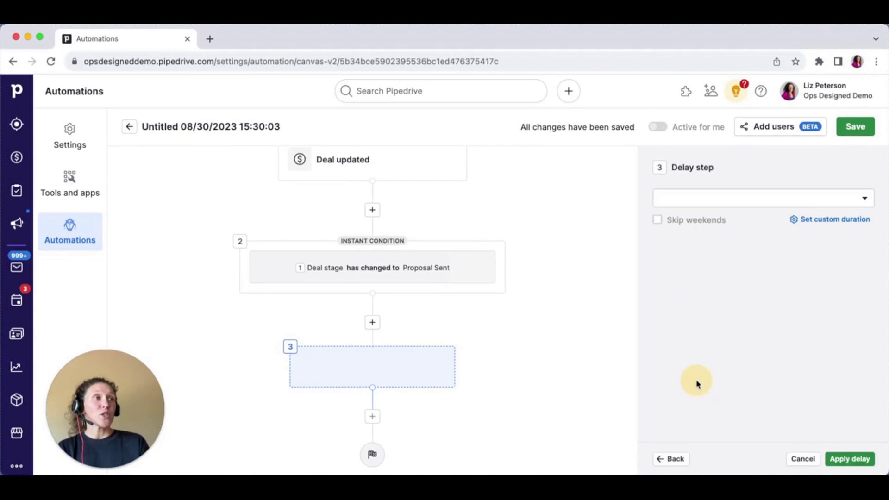
click(732, 202)
click(719, 280)
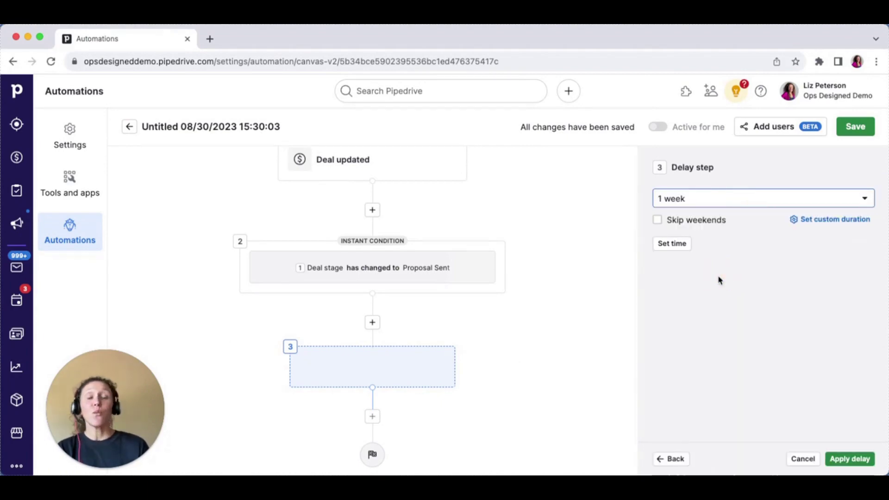
click(704, 199)
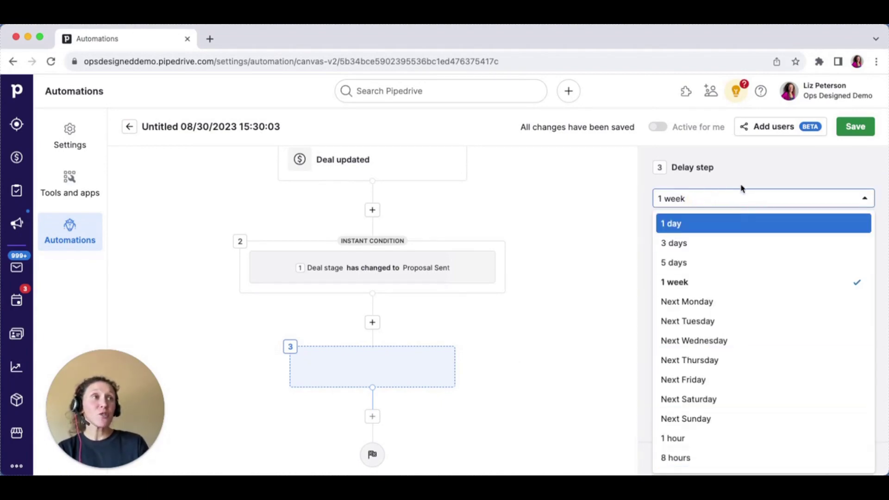
click(743, 198)
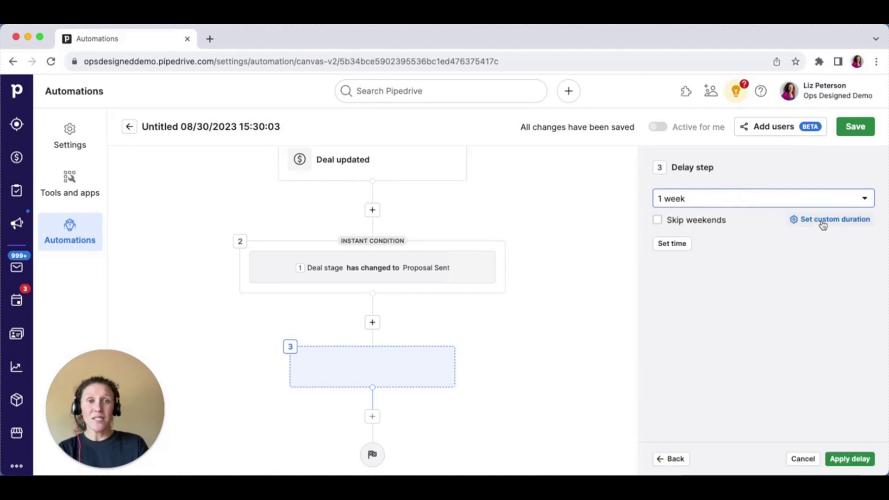
click(852, 459)
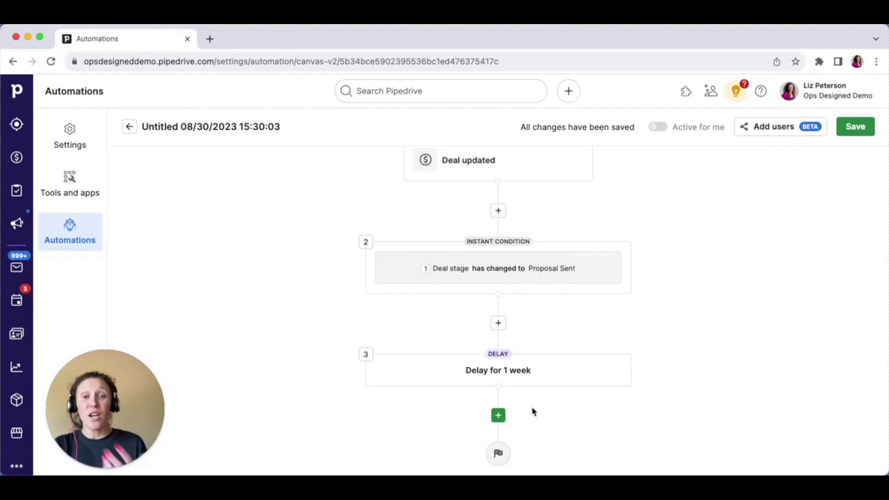
- Add an instant condition after the delay requiring that the deal stage is Proposal Sent in the Standard Pipeline
click(499, 415)
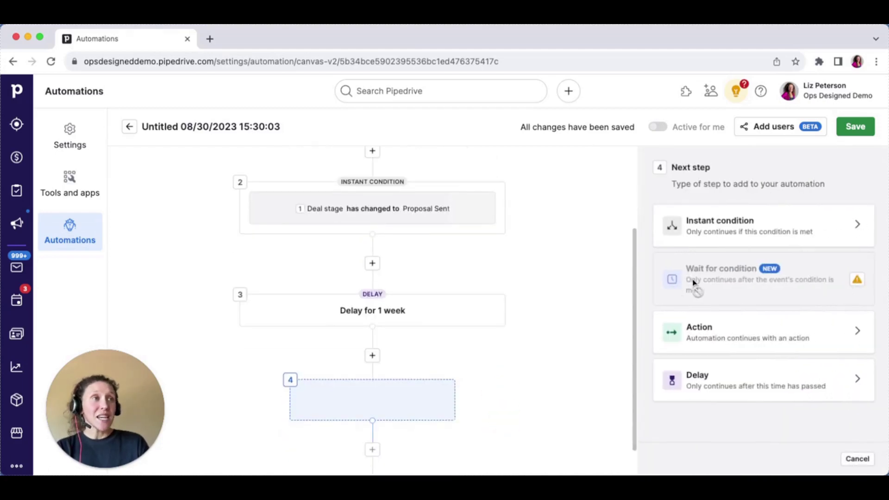
click(739, 219)
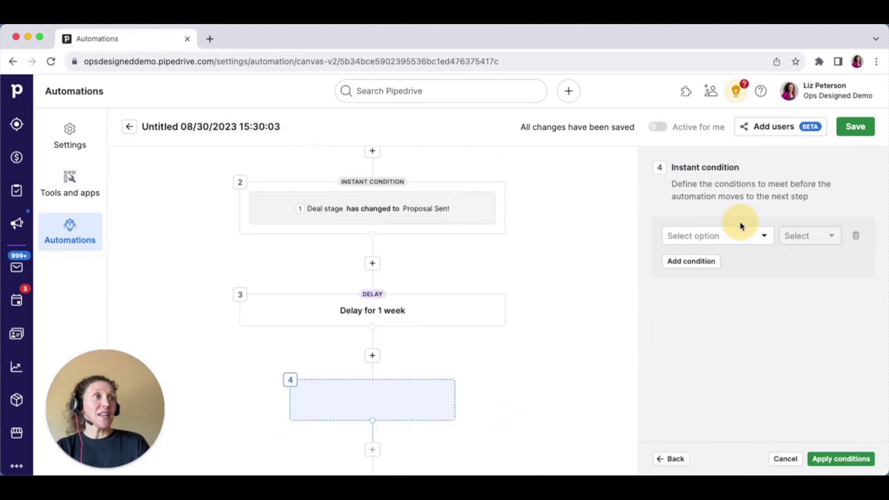
click(725, 243)
text(stage)
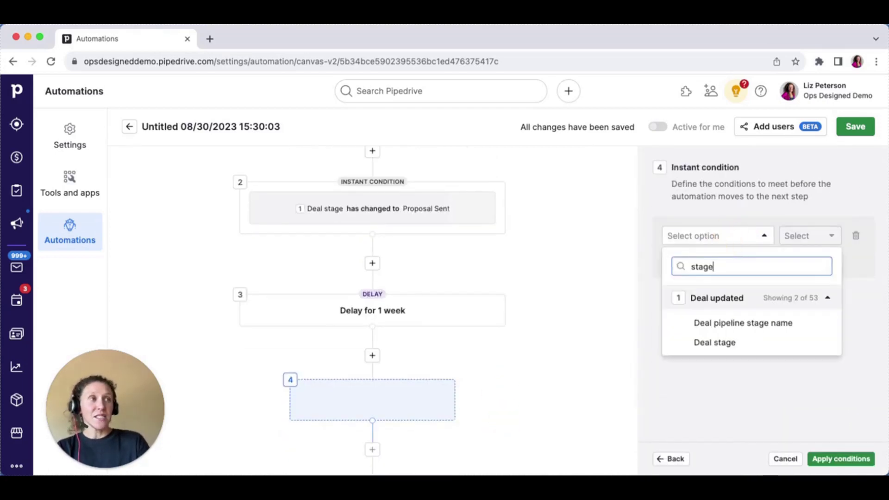
click(710, 342)
click(800, 235)
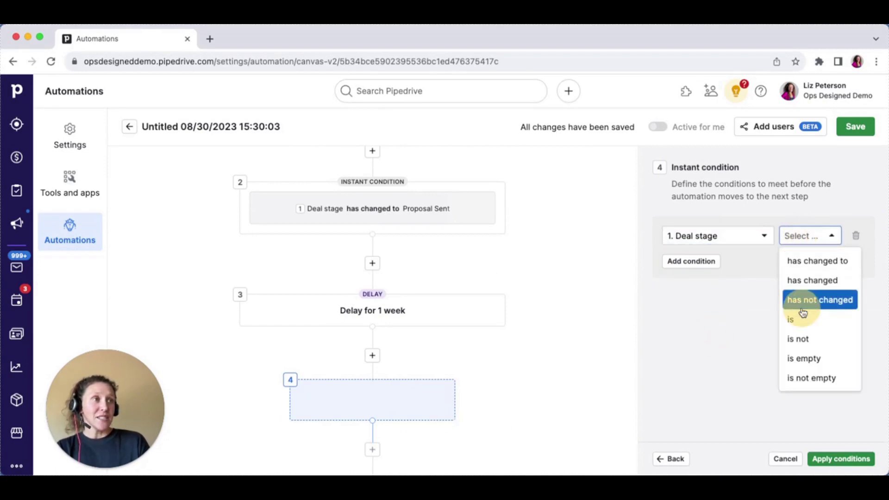
click(809, 323)
click(783, 261)
text(p)
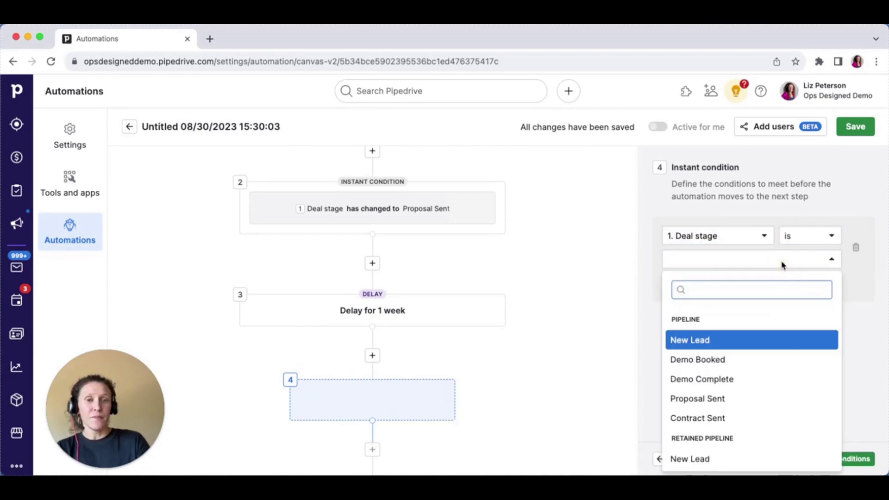
text(ropo)
click(742, 377)
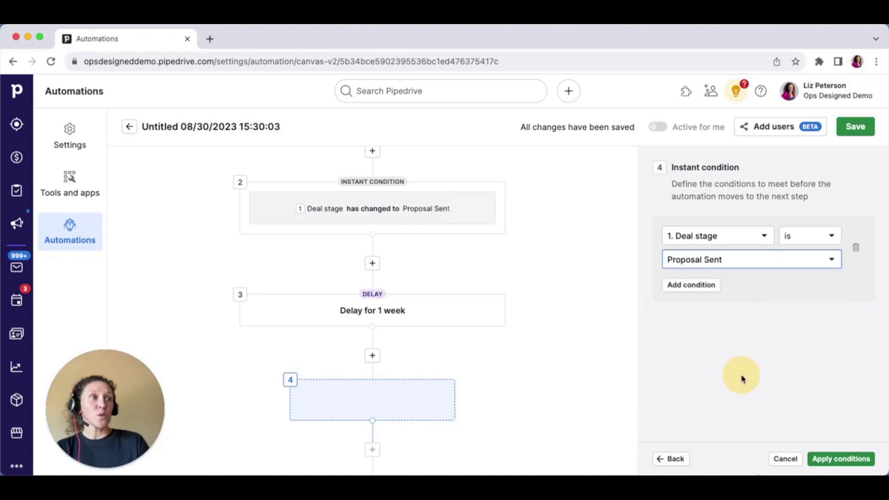
click(827, 458)
- Extend the condition after the delay with an AND requirement that the deal status is open, and apply it
click(491, 404)
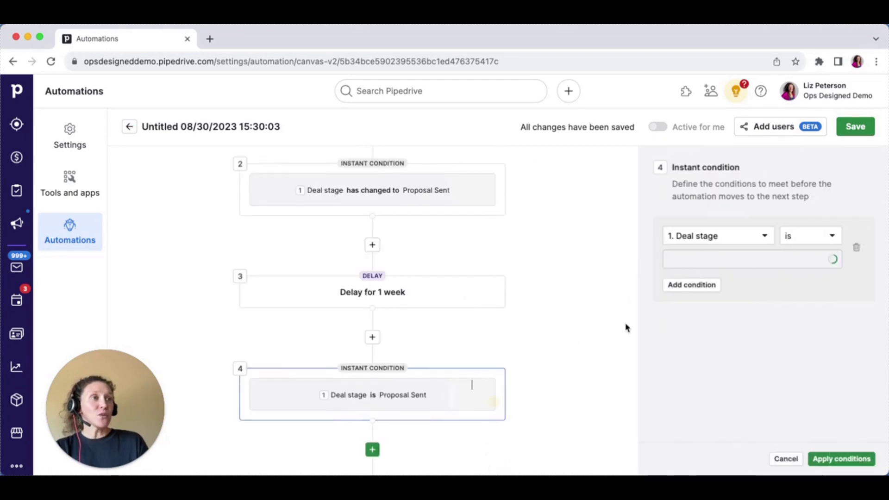
click(692, 285)
click(706, 300)
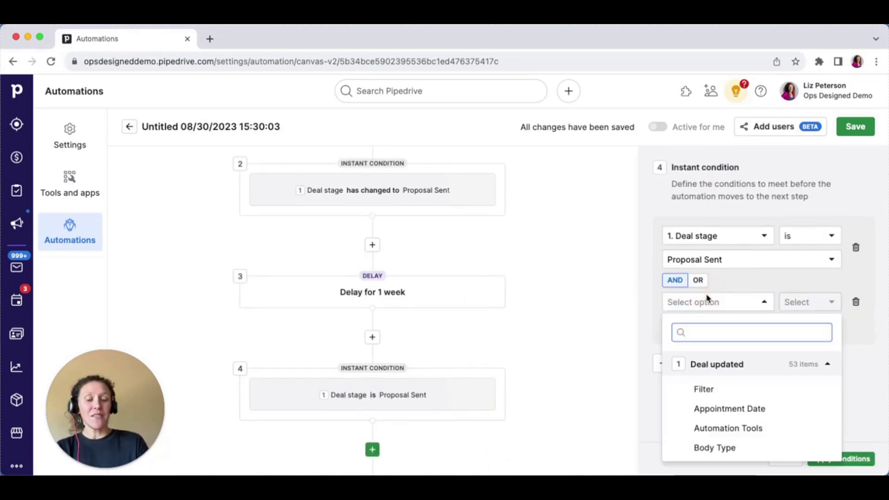
text(stat)
click(688, 427)
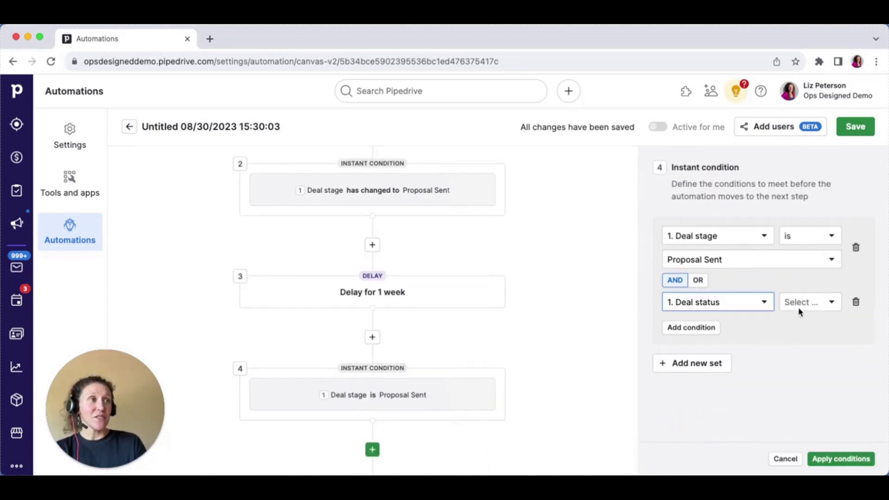
click(799, 306)
click(794, 387)
click(760, 330)
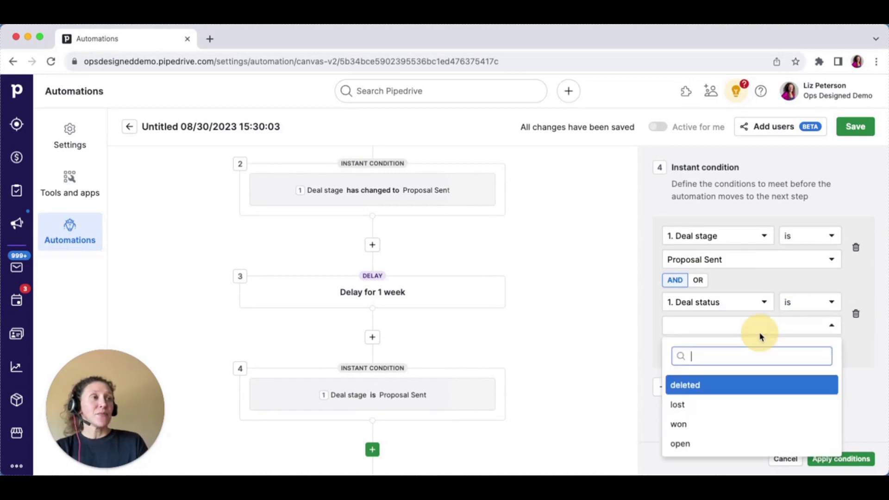
click(727, 446)
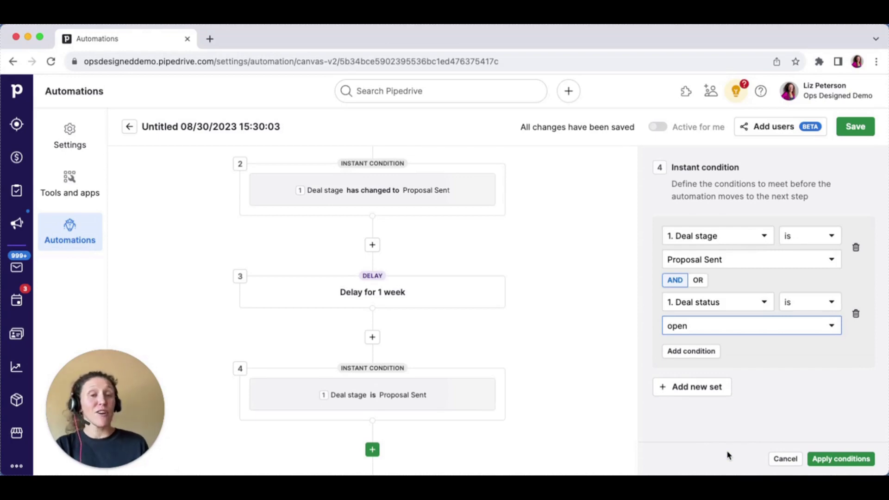
click(852, 460)
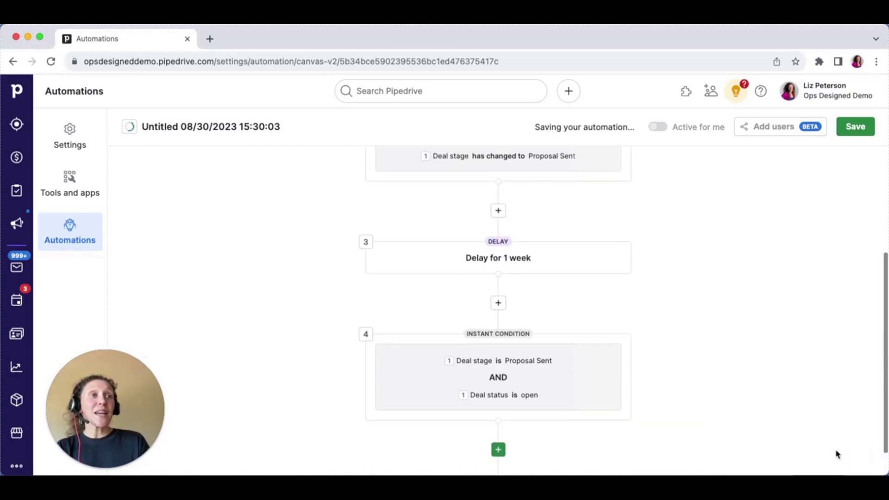
- Add a Create activity action after the stage and status condition and proceed to its field selection
scroll(744, 358, down, 1)
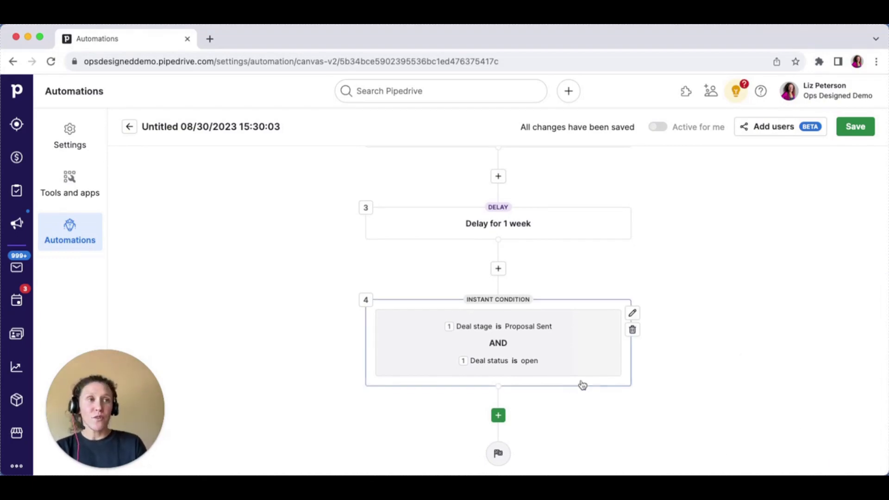
click(498, 415)
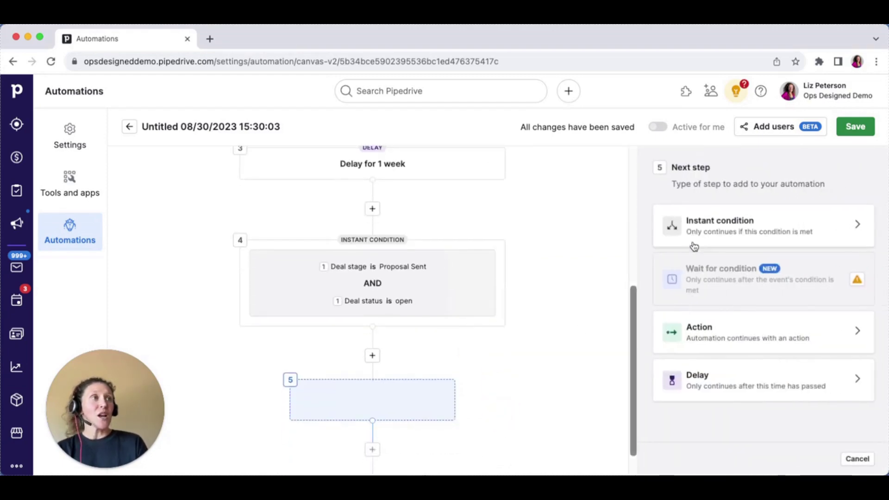
click(752, 343)
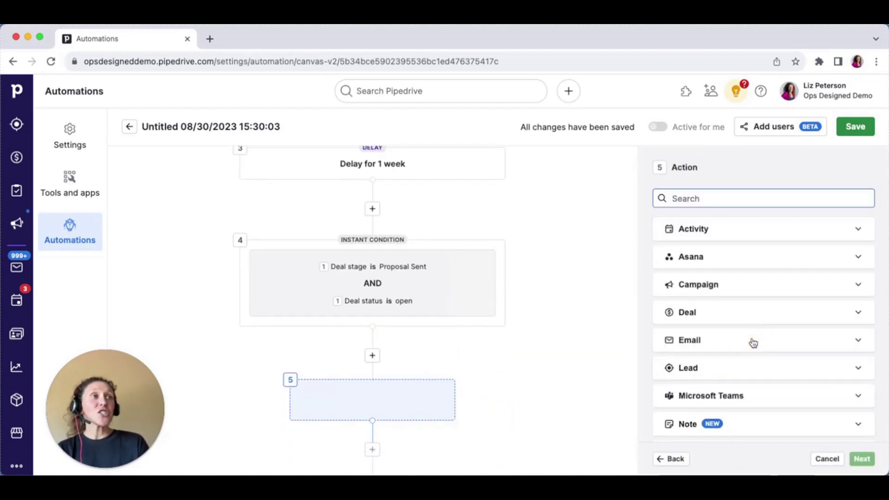
click(744, 228)
click(741, 268)
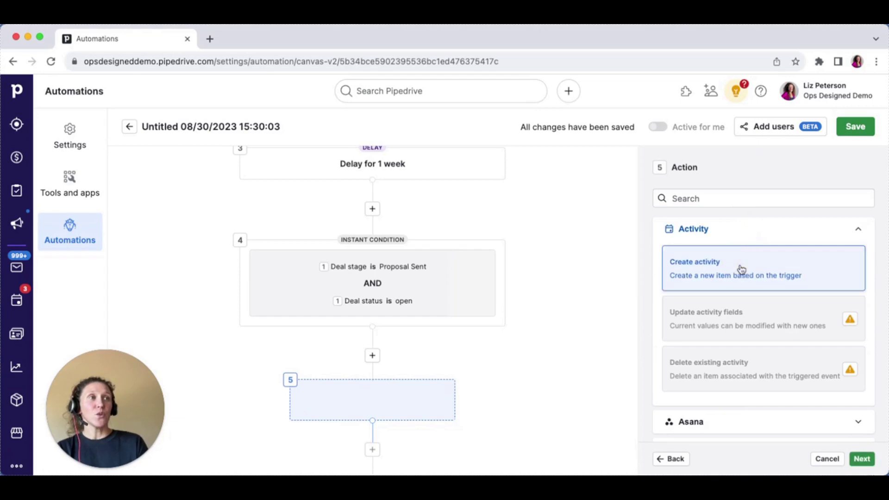
click(861, 459)
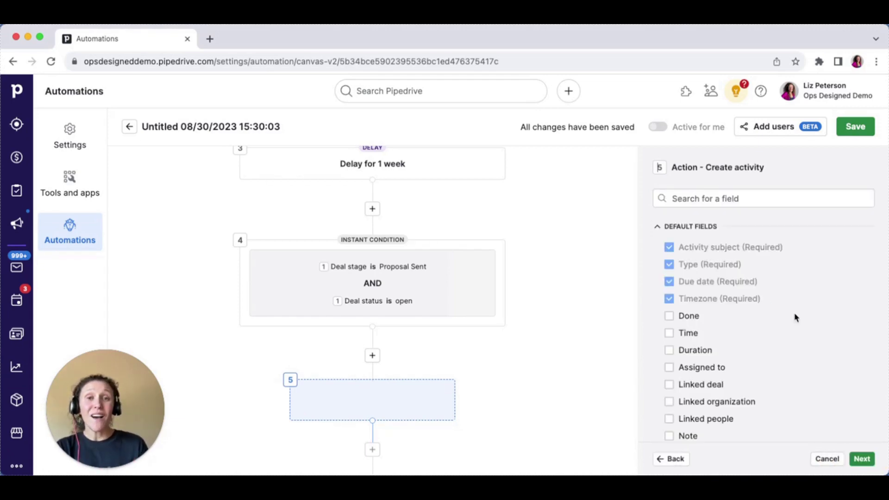
- Include the Assigned to, Linked deal, Linked organization, Linked people and Note fields in the new activity and proceed to their values
scroll(795, 314, down, 1)
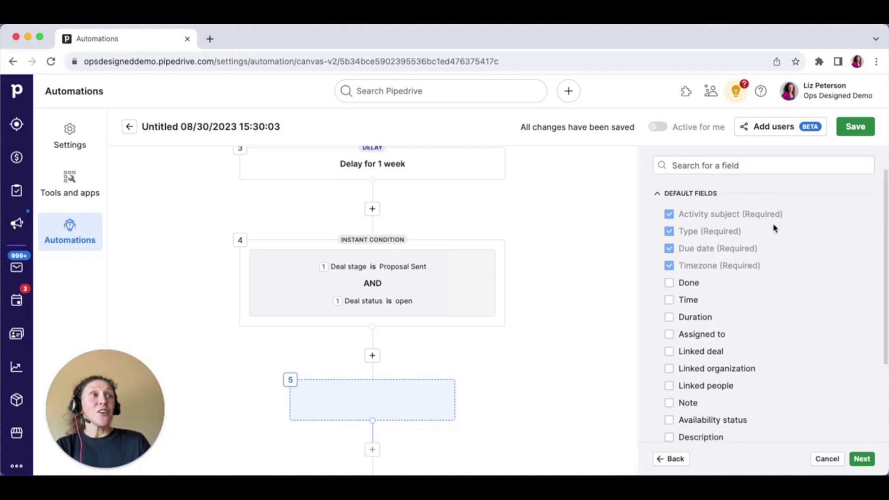
scroll(705, 225, down, 1)
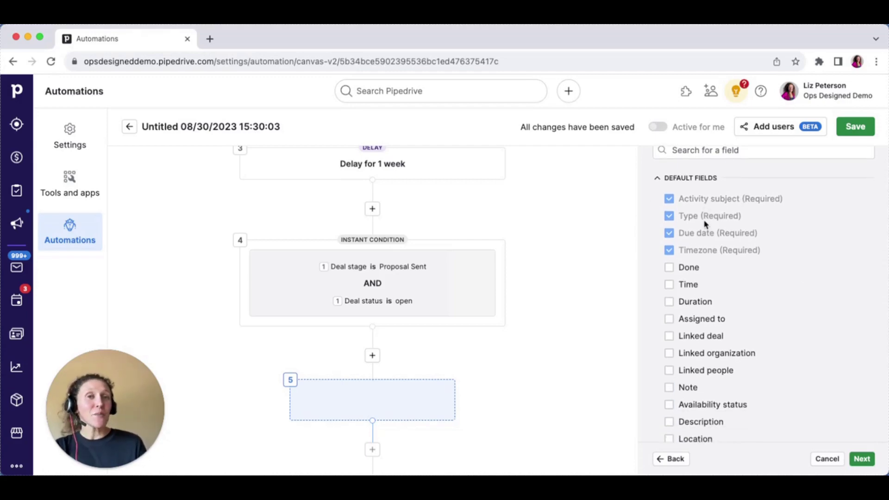
scroll(703, 216, down, 1)
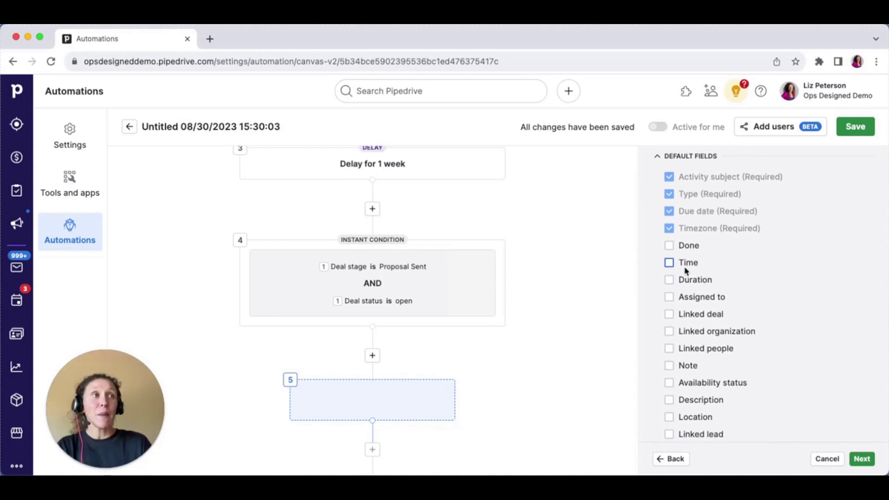
click(669, 297)
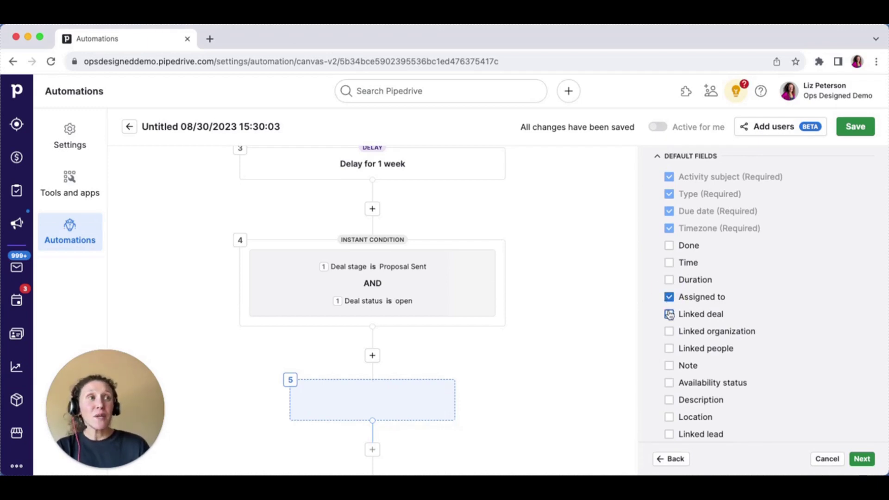
click(669, 314)
click(669, 331)
click(669, 348)
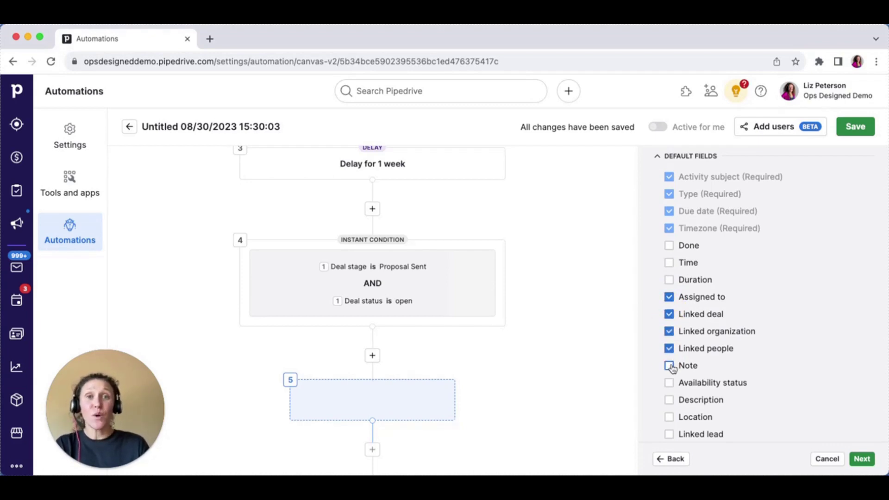
click(669, 366)
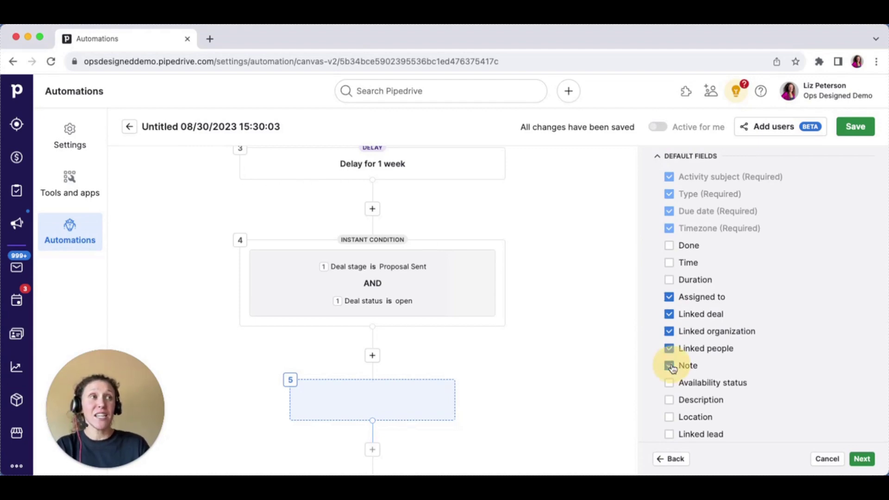
scroll(673, 368, down, 1)
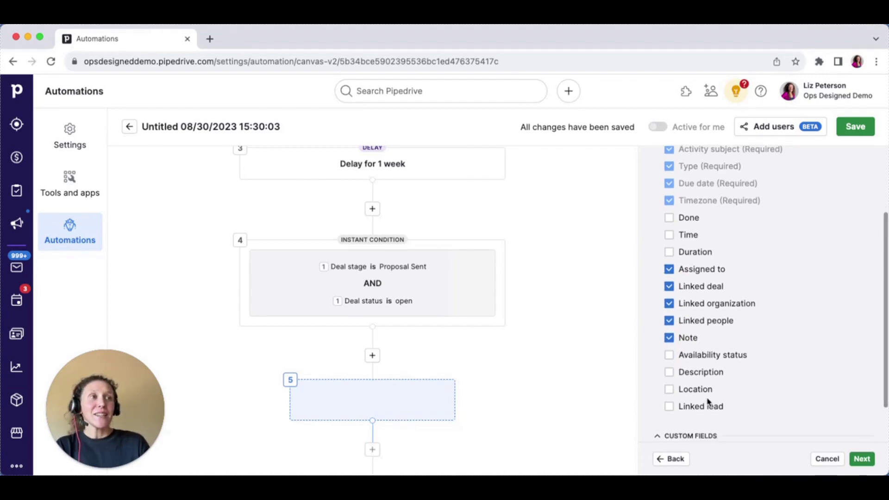
scroll(708, 403, down, 2)
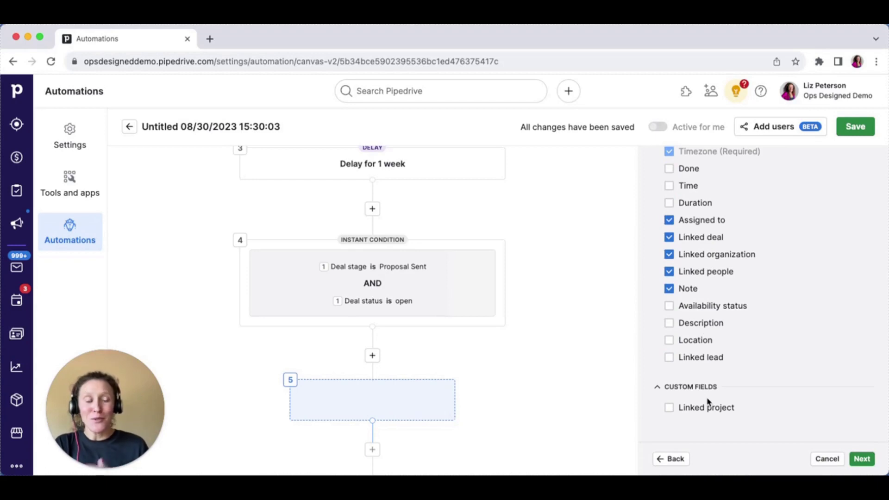
click(860, 459)
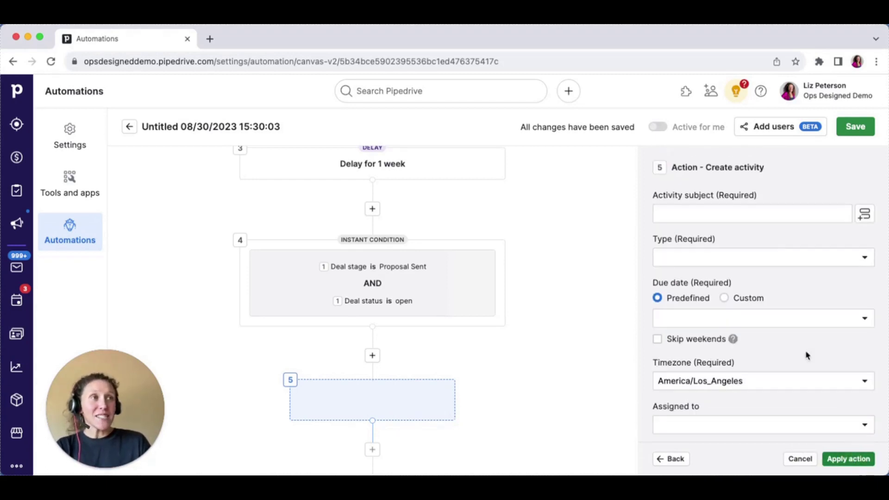
- Set the activity subject to "💰 Proposal Follow Up 💰" and the activity type to Task
scroll(772, 238, down, 5)
scroll(773, 242, up, 5)
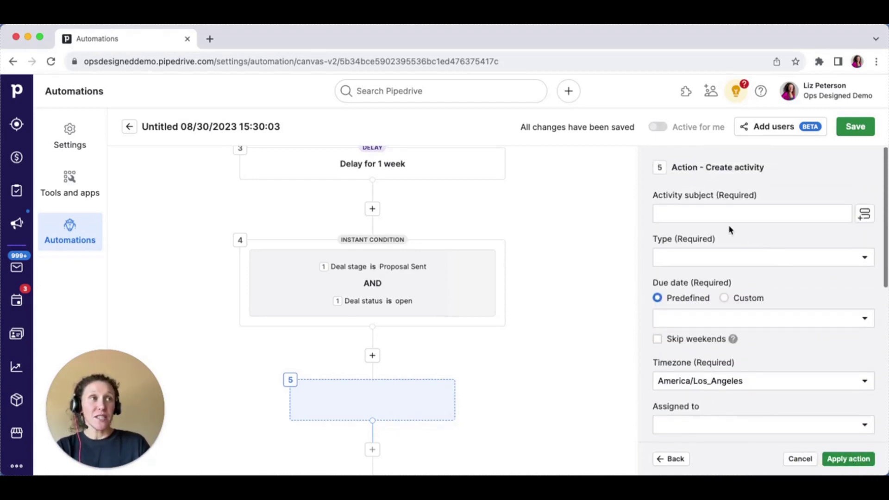
click(723, 218)
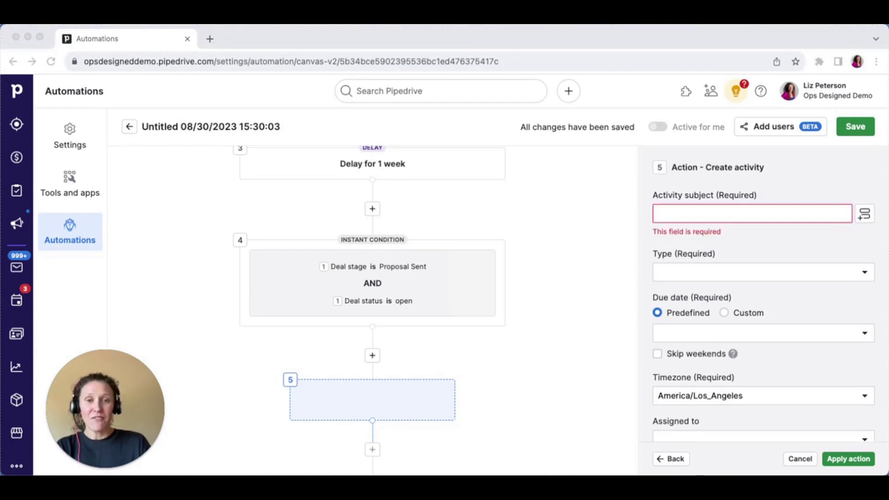
click(720, 219)
text(💰 Proposal Follow Up 💰)
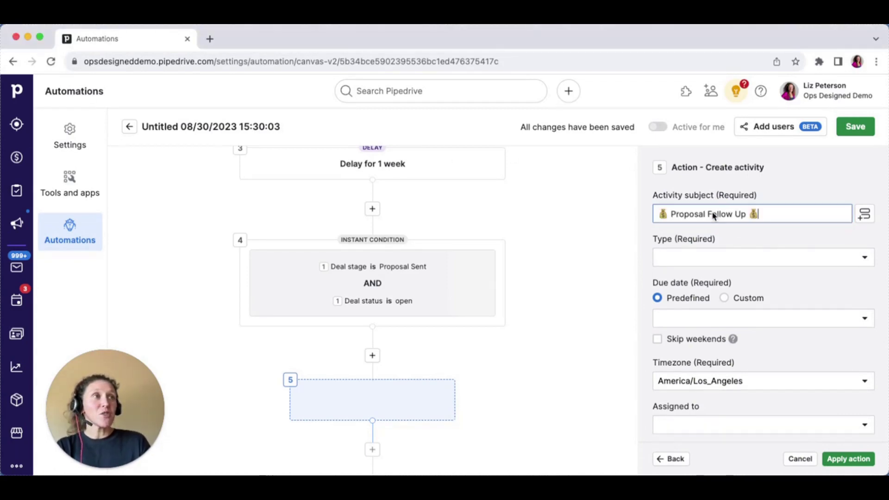
scroll(715, 197, down, 1)
click(715, 228)
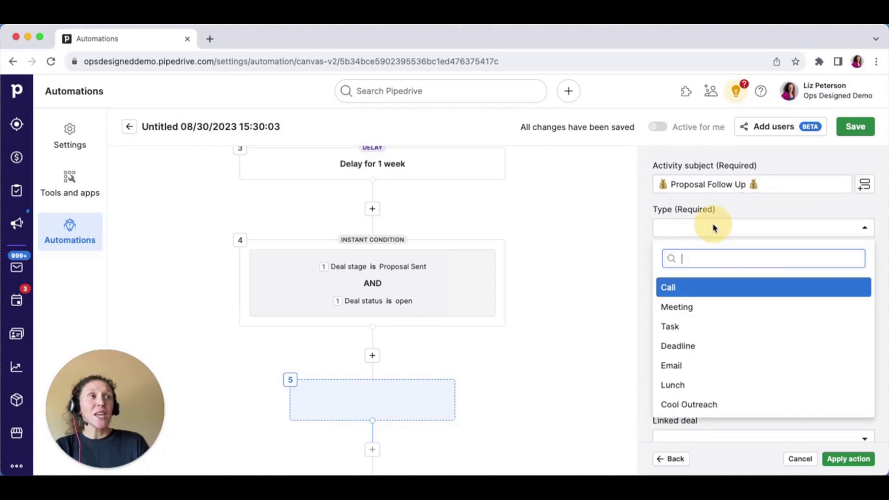
click(705, 326)
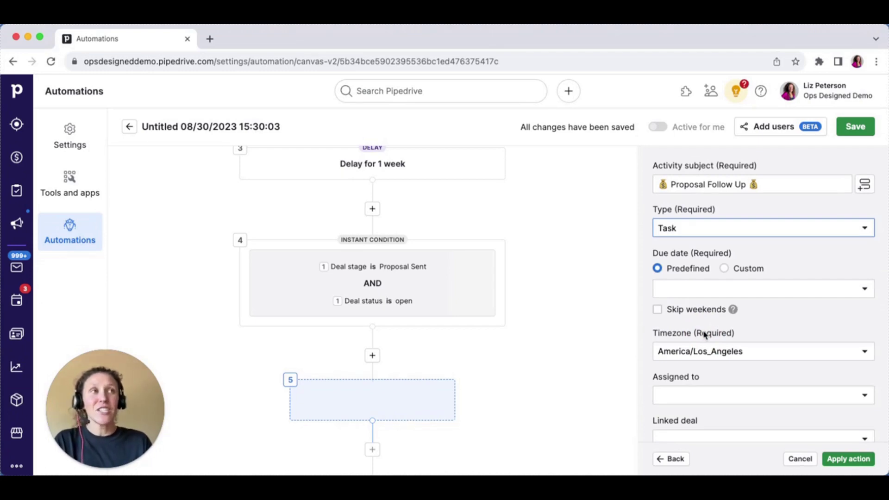
- Set the activity's predefined due date to The same day and assign it to the Deal owner from the trigger step
click(719, 291)
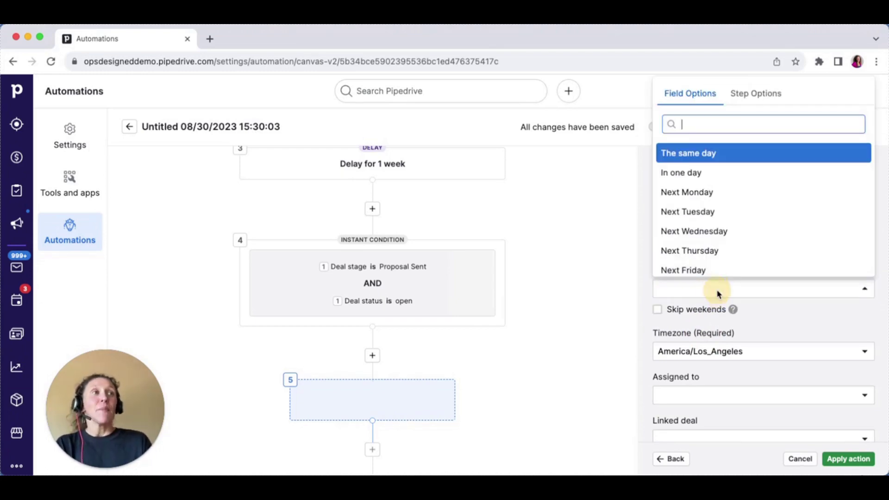
click(721, 153)
scroll(689, 287, down, 1)
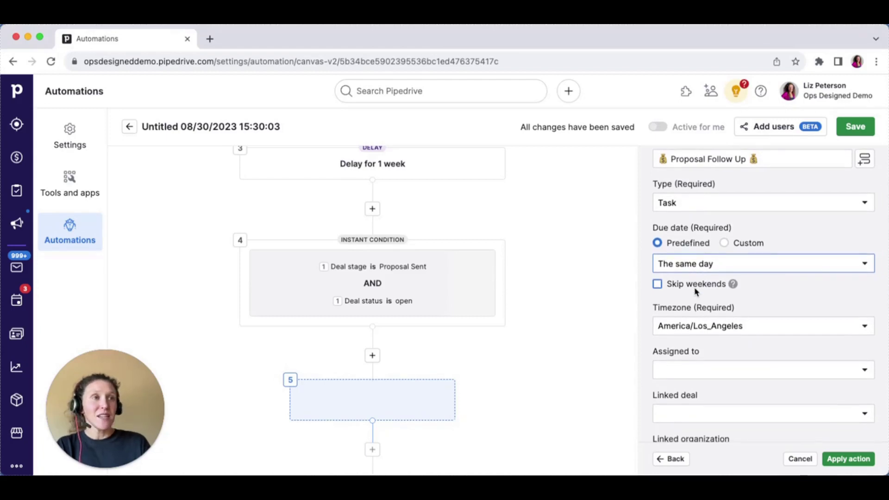
scroll(695, 293, down, 3)
click(699, 315)
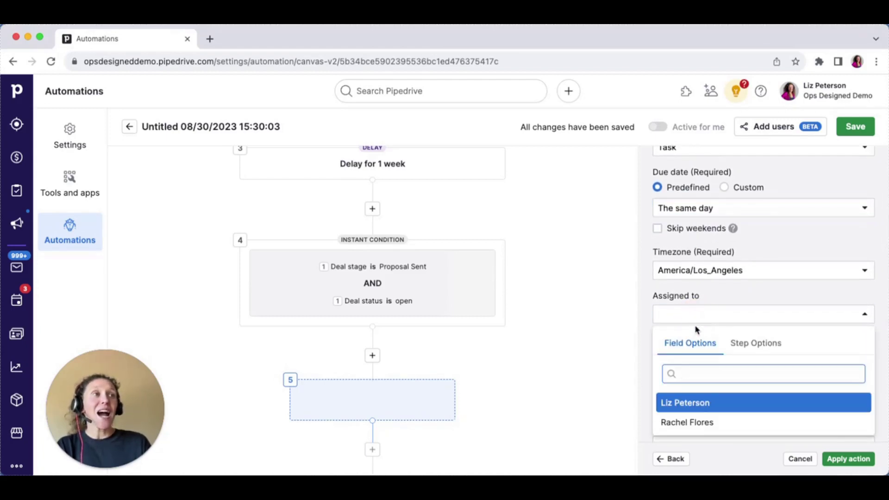
click(741, 344)
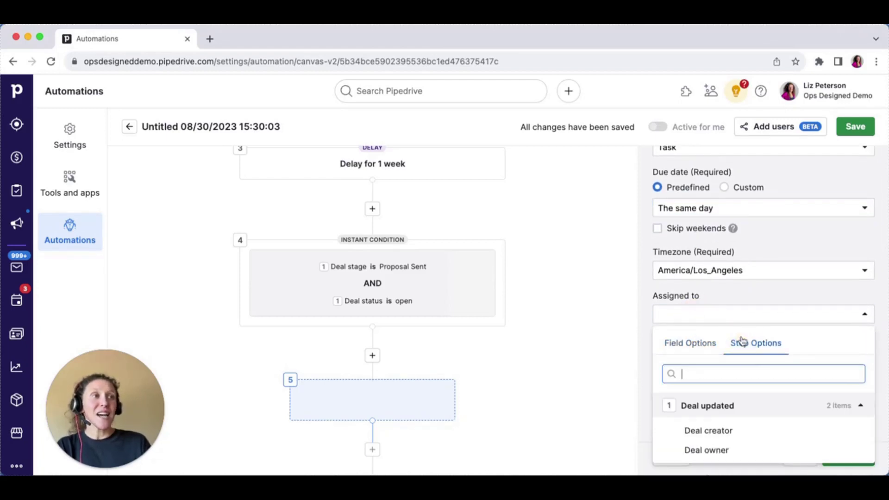
click(719, 455)
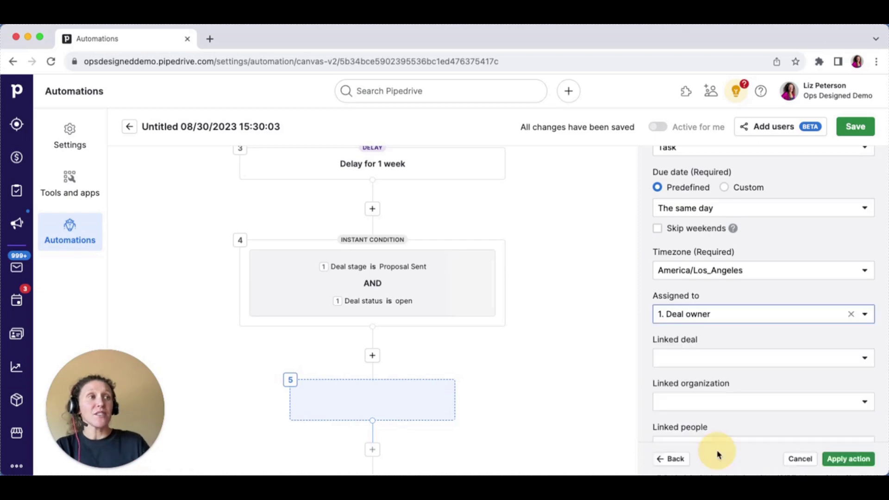
- Link the activity to the trigger step's Deal, Deal organization and Deal contact person
scroll(726, 301, down, 2)
click(727, 305)
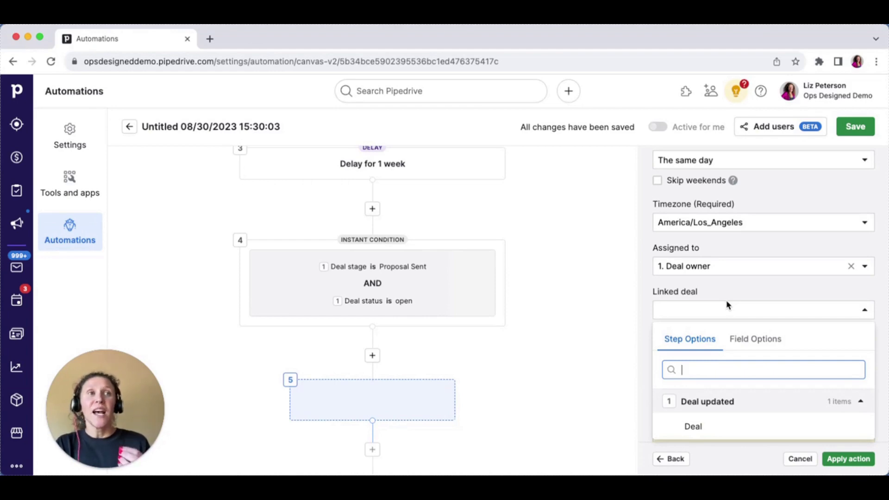
click(694, 426)
click(700, 355)
click(709, 329)
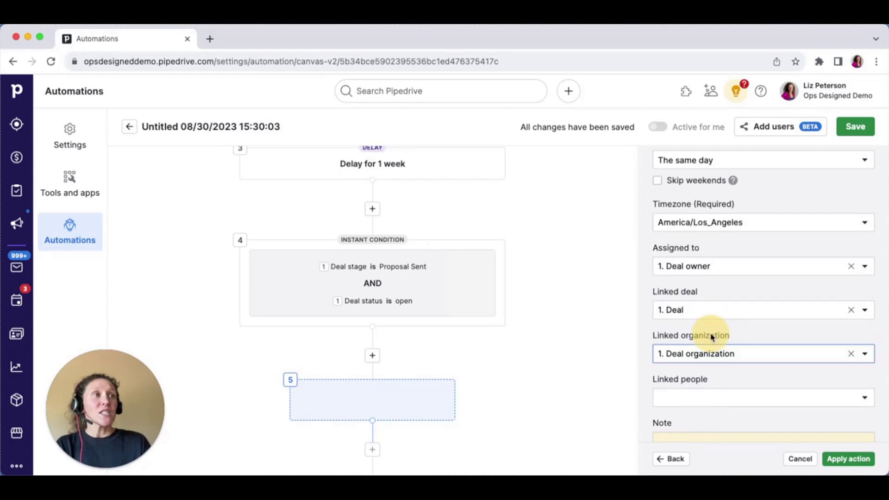
click(694, 397)
click(704, 372)
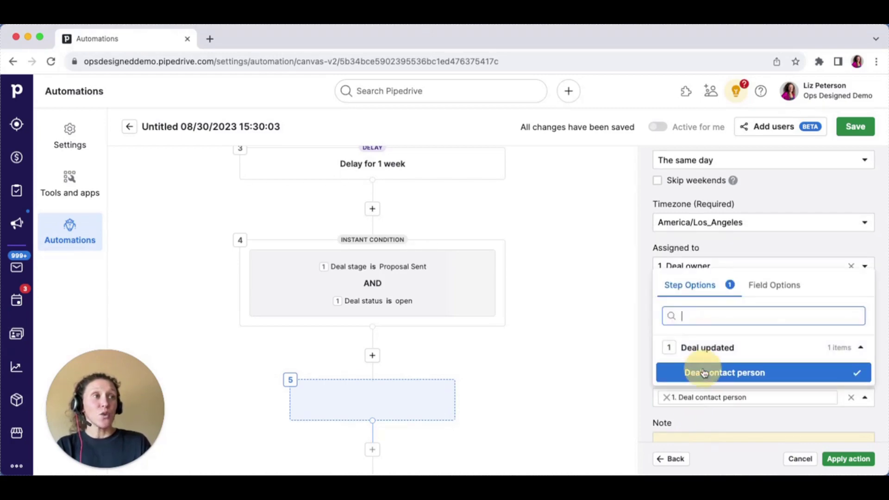
click(708, 422)
- Enter the note listing "Follow up on Proposal via phone call and/or email template" and "Mark this activity as done", plus the italic 1-week recurrence remark, and apply
scroll(707, 419, down, 2)
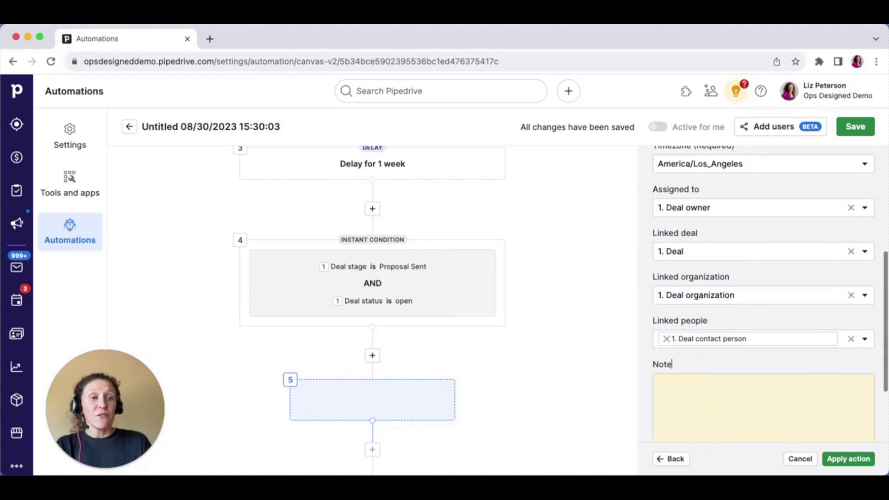
scroll(701, 283, down, 3)
click(700, 284)
text(Follow up on Proposal via phone call and/or email template Mark this activity as done  If this deal is still open and in this stage in 1 week, an additional Proposal Follow Up activity will be created for you.)
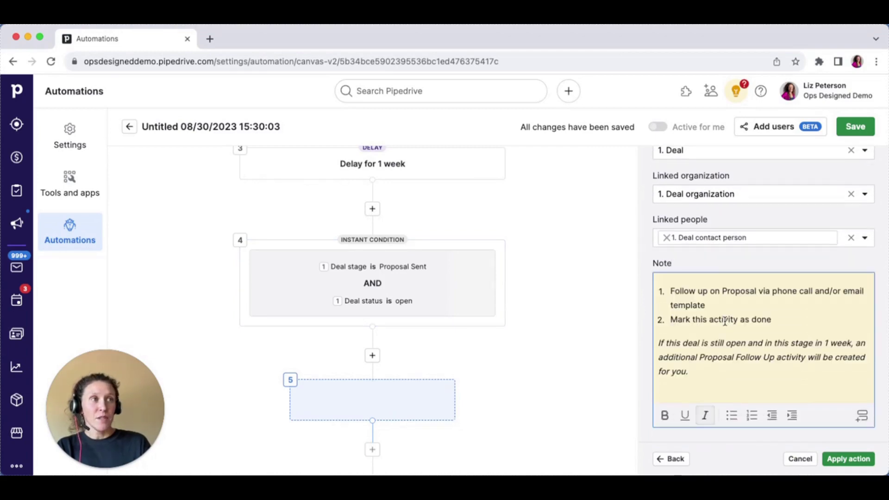
click(849, 456)
- Rename the automation "Proposal Follow Up Activity Creation" and save the name
scroll(621, 337, up, 10)
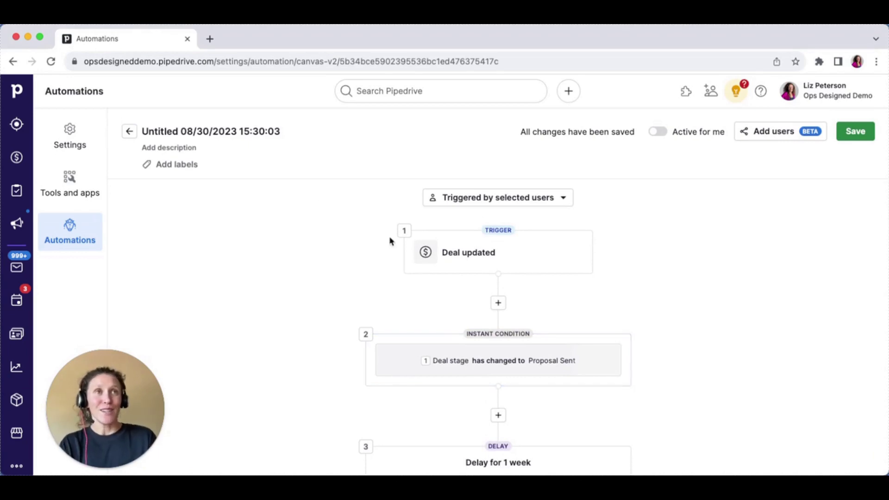
click(237, 132)
key(super+a)
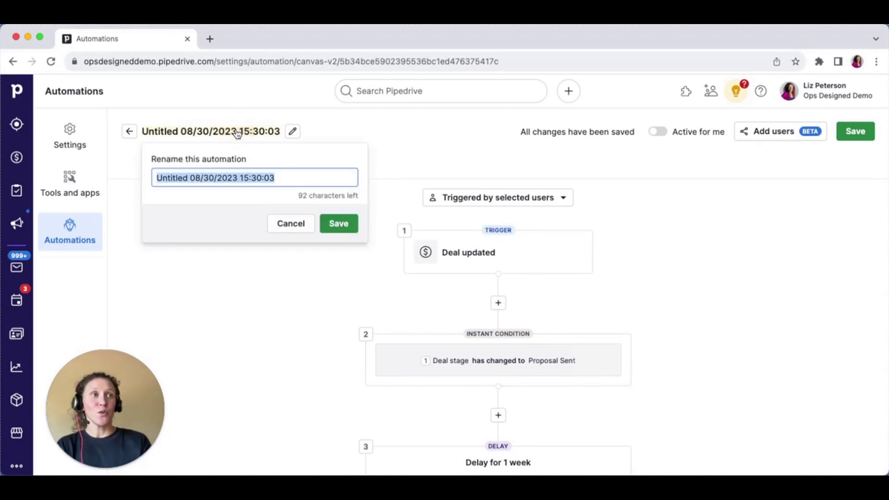
key(super+v)
key(super+a)
text(Orioisa)
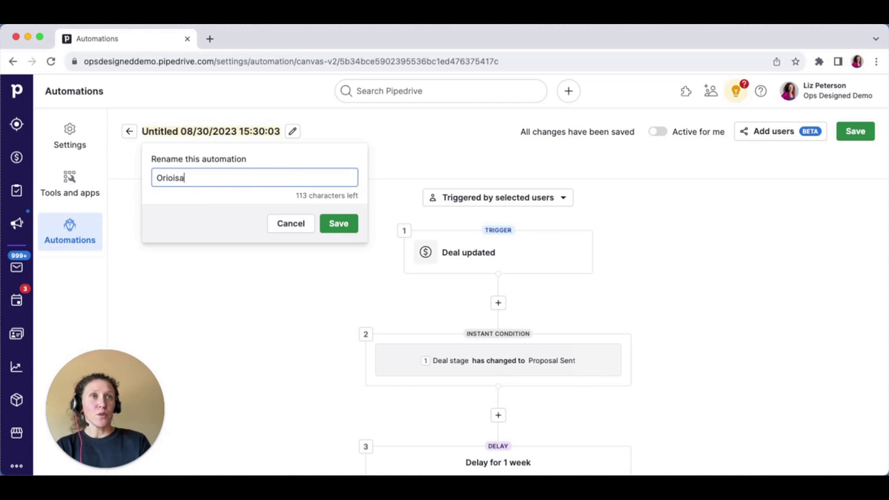
key(super+a)
text(Proposal )
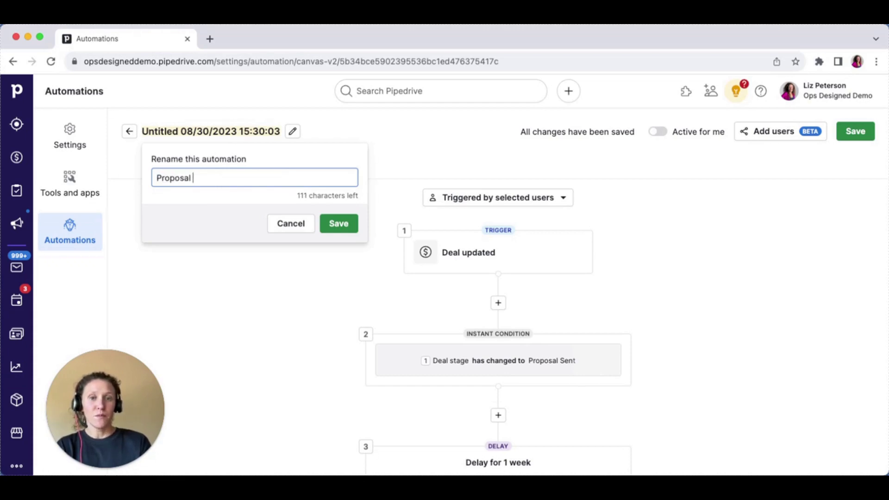
text(Follow Up Ac)
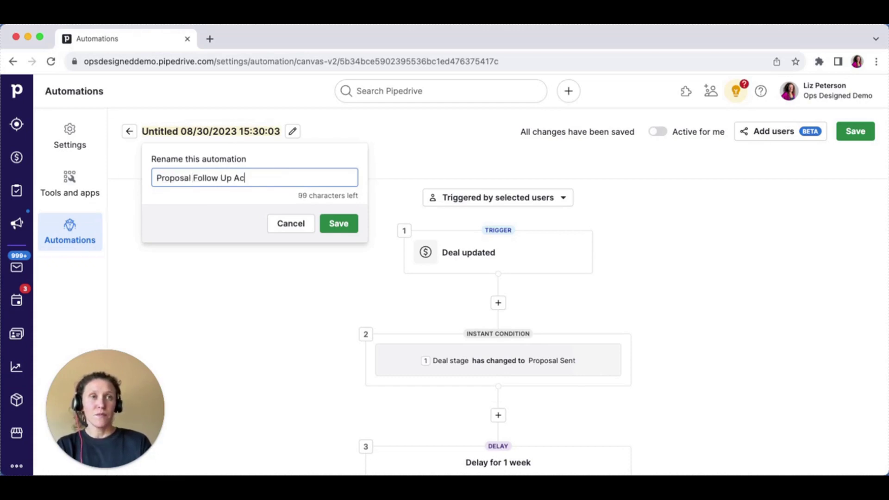
text(tivity C)
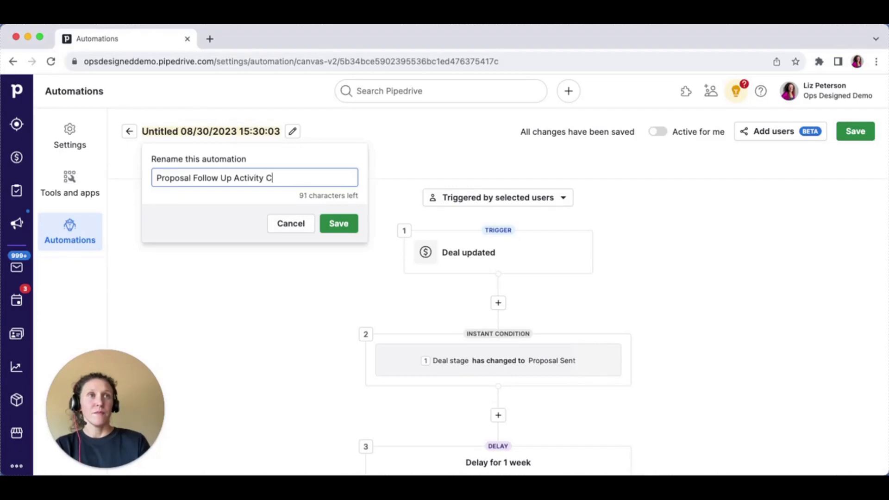
text(reation)
click(338, 223)
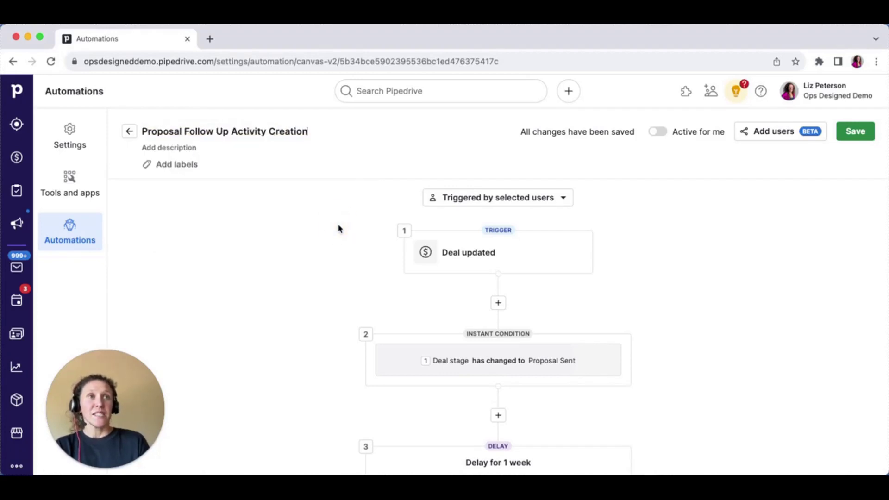
- Let any user trigger the automation, switch it to active and save the changes
click(486, 203)
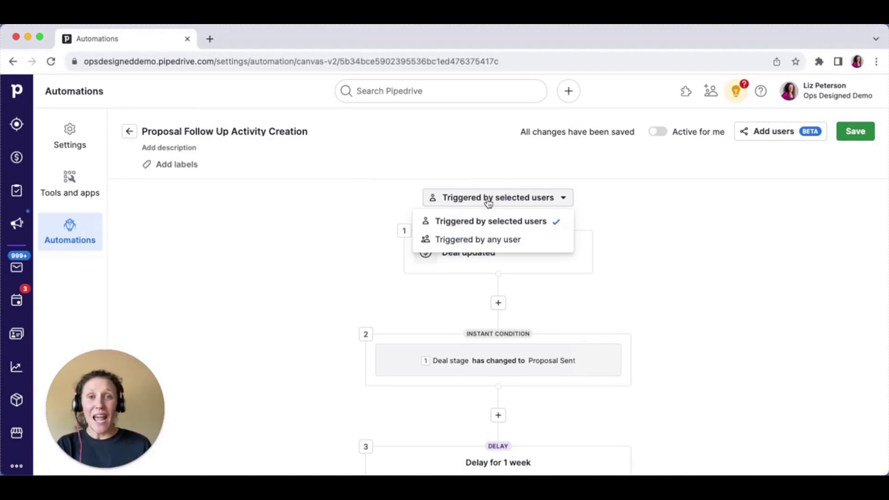
click(476, 245)
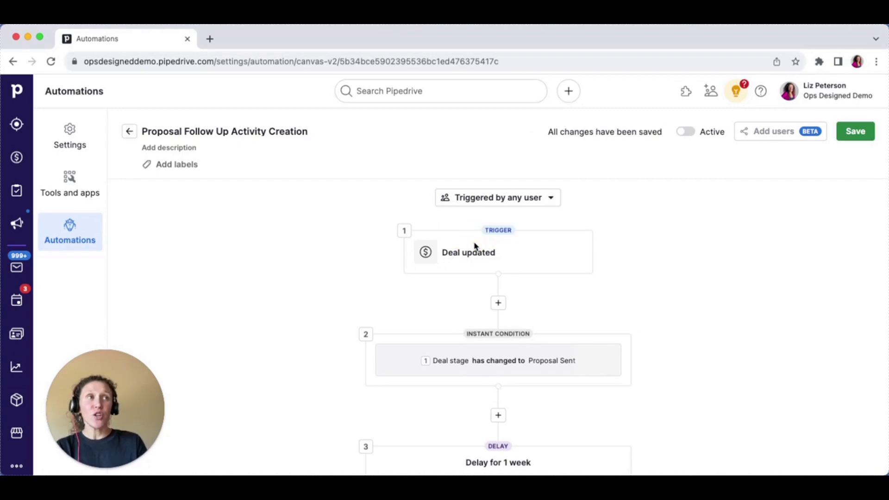
click(685, 131)
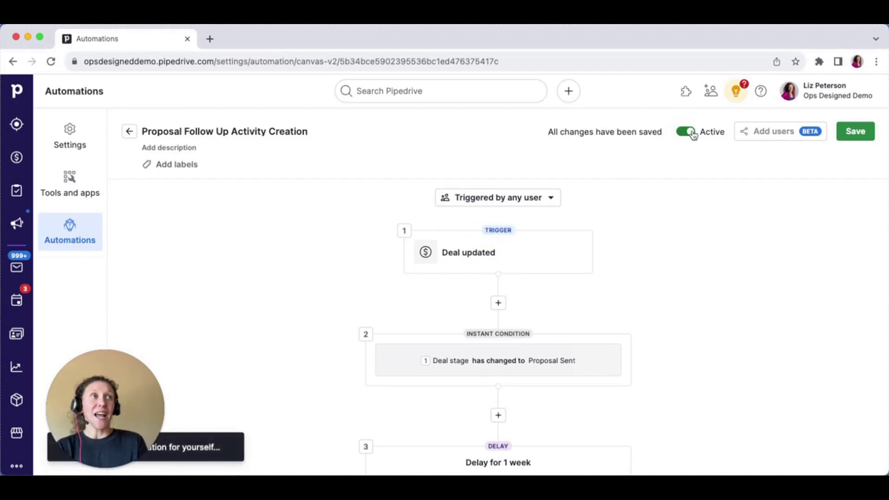
click(848, 130)
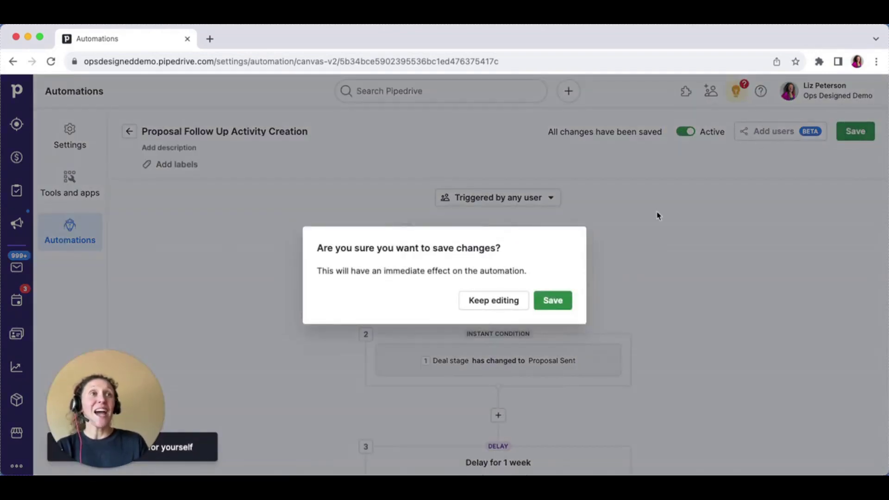
click(546, 306)
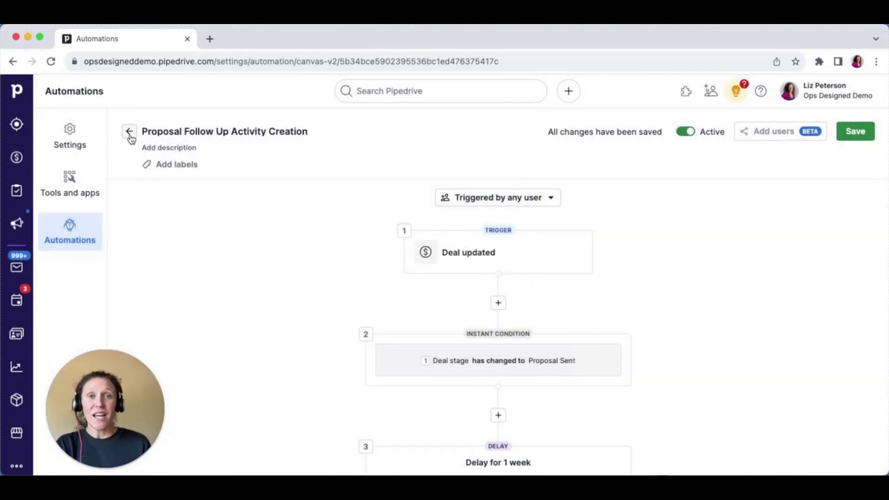
- Create a new automation and apply Activity updated as its trigger
scroll(386, 245, down, 10)
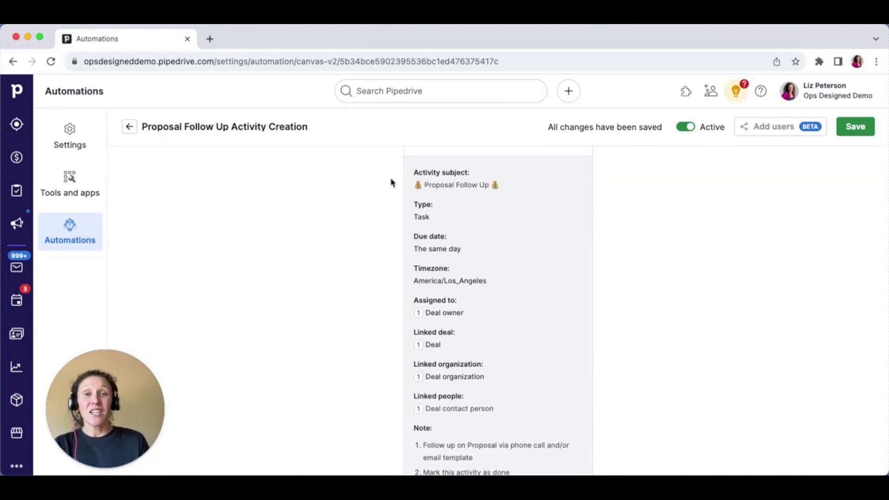
click(131, 127)
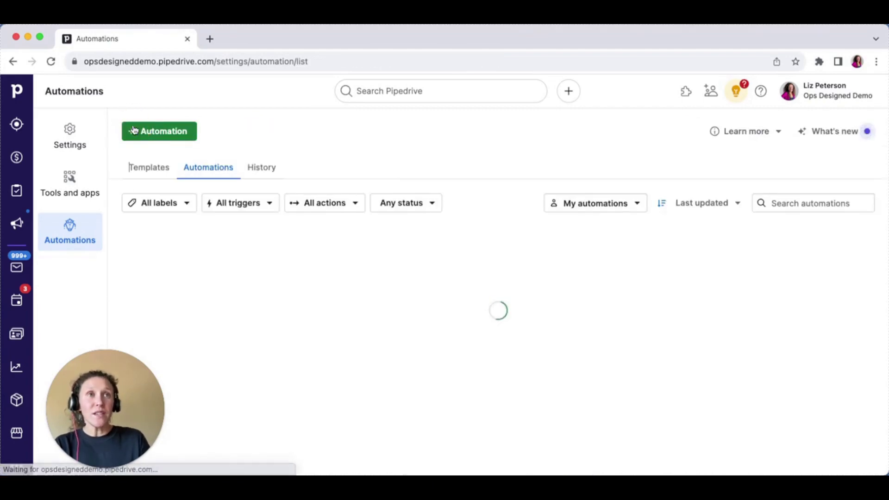
click(175, 134)
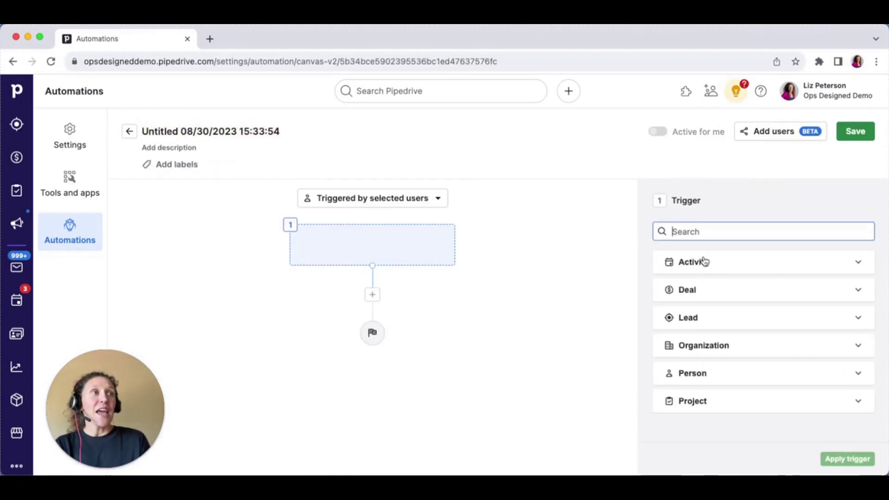
click(706, 262)
scroll(706, 280, down, 1)
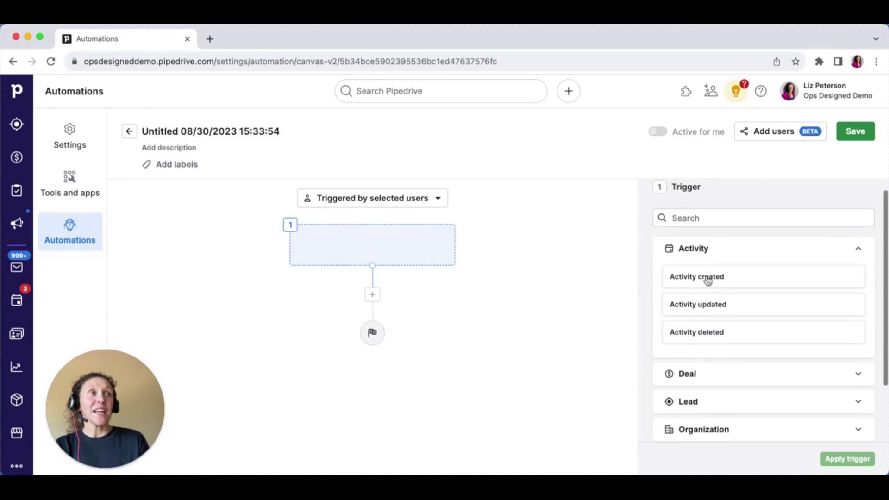
click(719, 310)
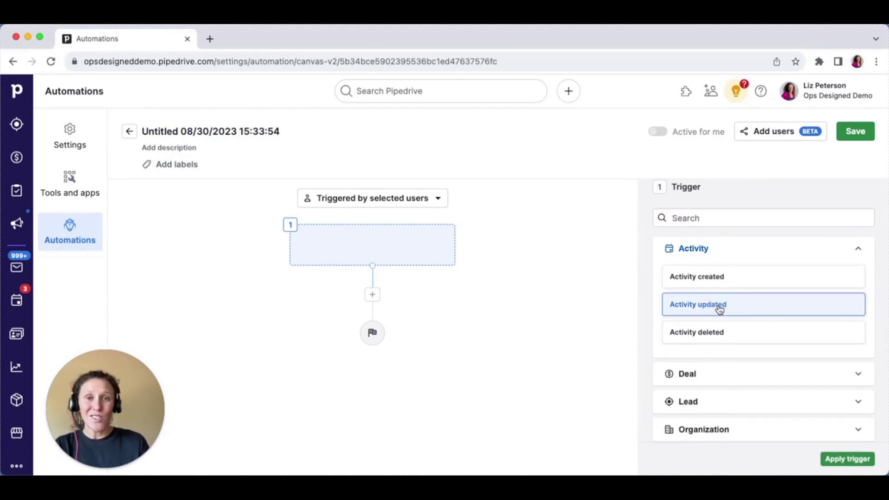
click(844, 460)
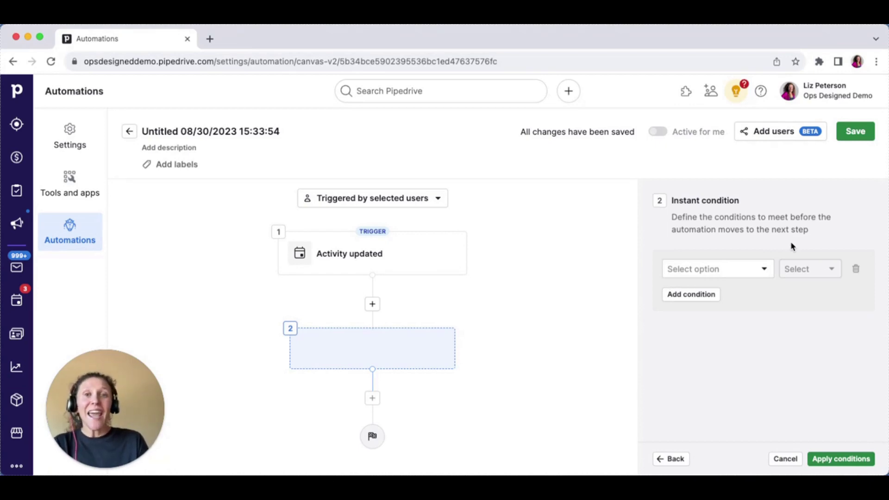
- Set the instant condition so that the Activity subject is "💰 Proposal Follow Up 💰"
click(763, 266)
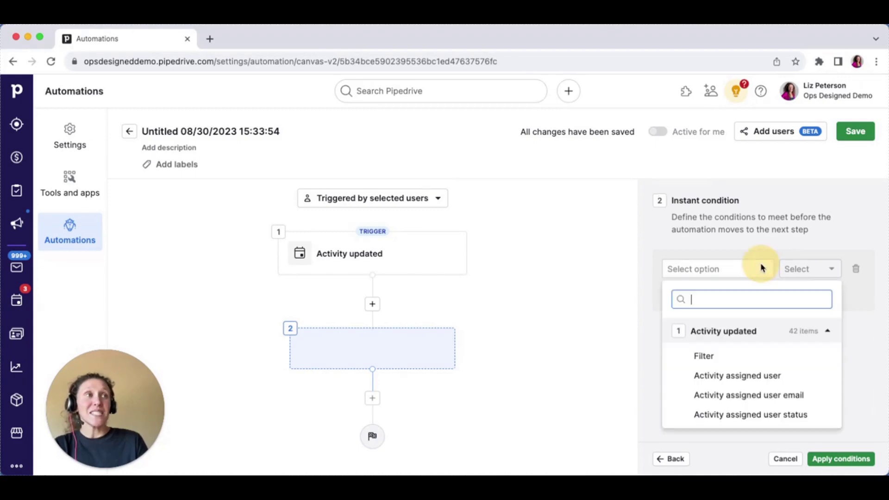
text(sub)
click(724, 375)
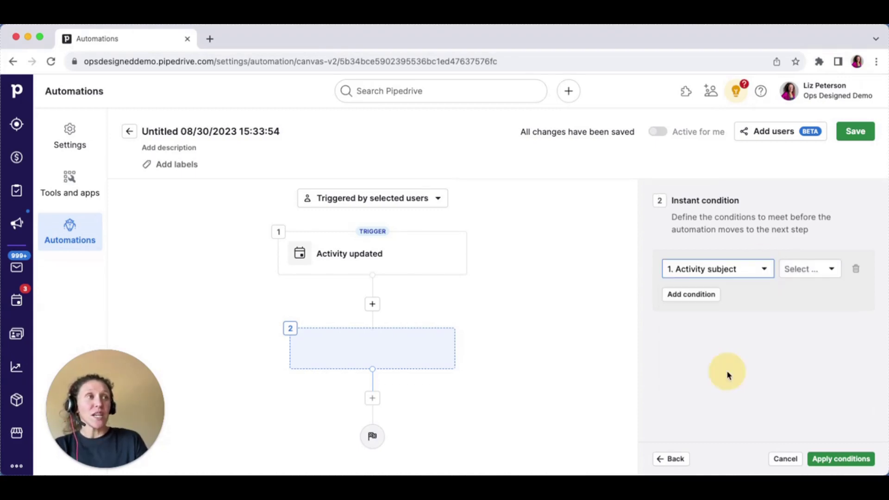
click(810, 268)
click(801, 351)
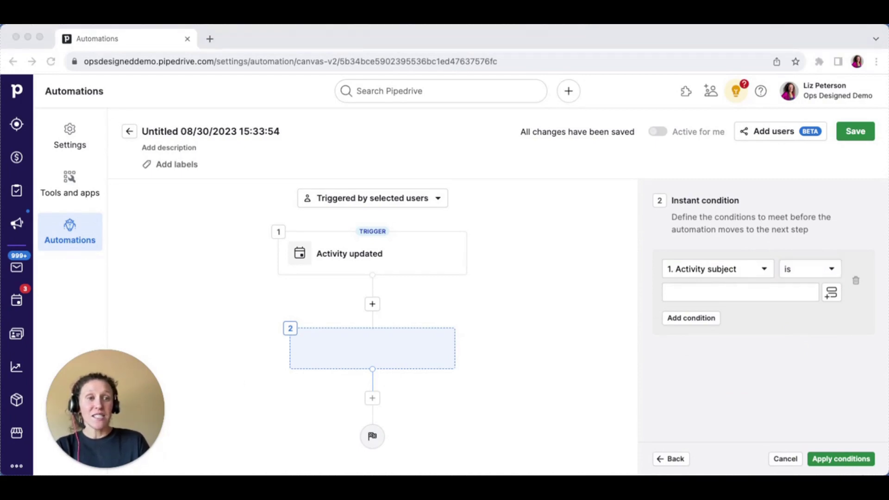
click(723, 291)
text(💰 Proposal Follow Up 💰)
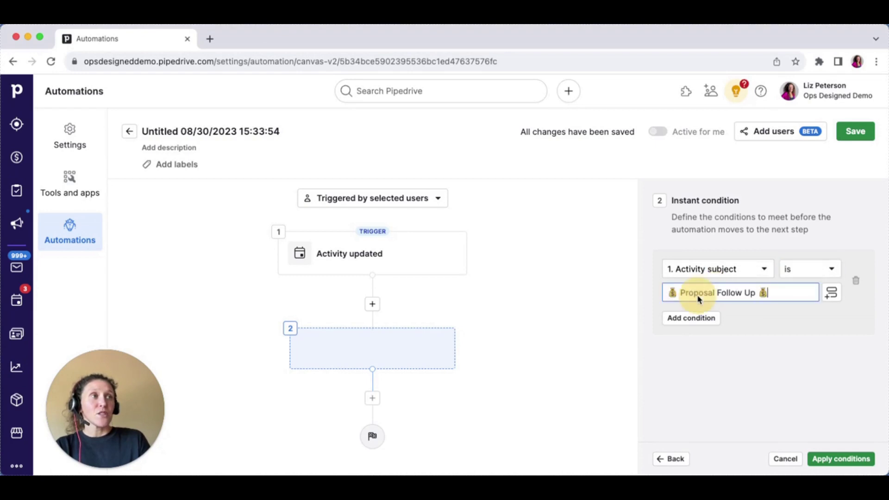
- Add a second condition joined with AND, based on the trigger's Activity status
click(691, 317)
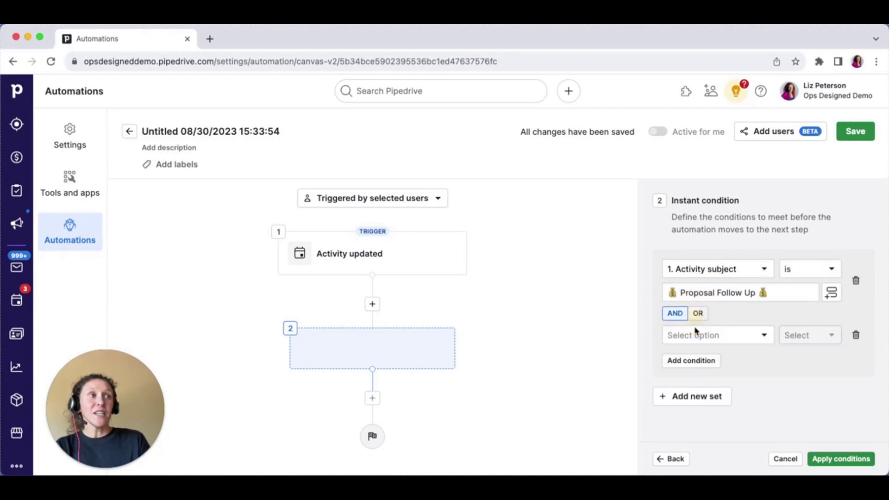
click(695, 335)
text(stat)
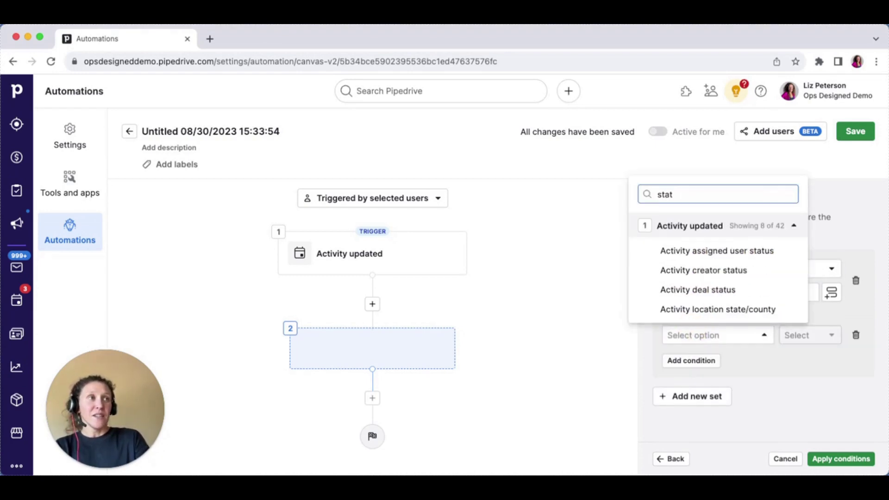
key(BackSpace)
key(BackSpace)
key(BackSpace)
key(BackSpace)
text(done)
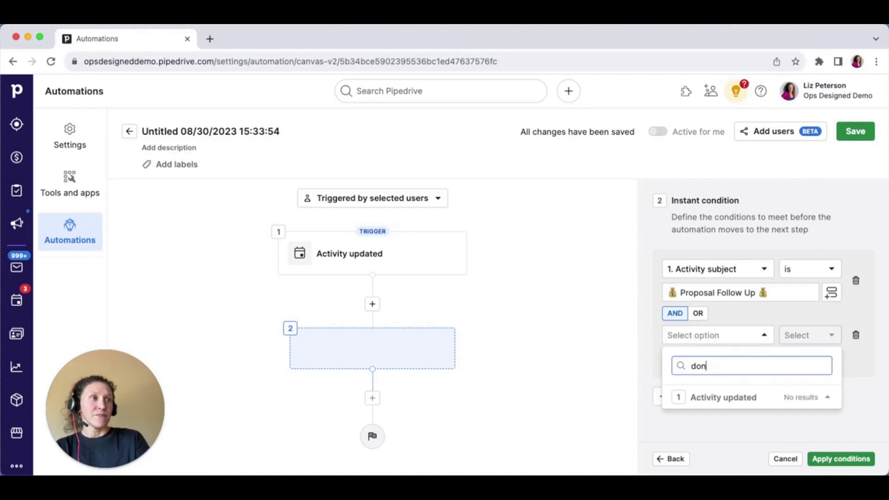
key(BackSpace)
key(BackSpace)
key(BackSpace)
text(status)
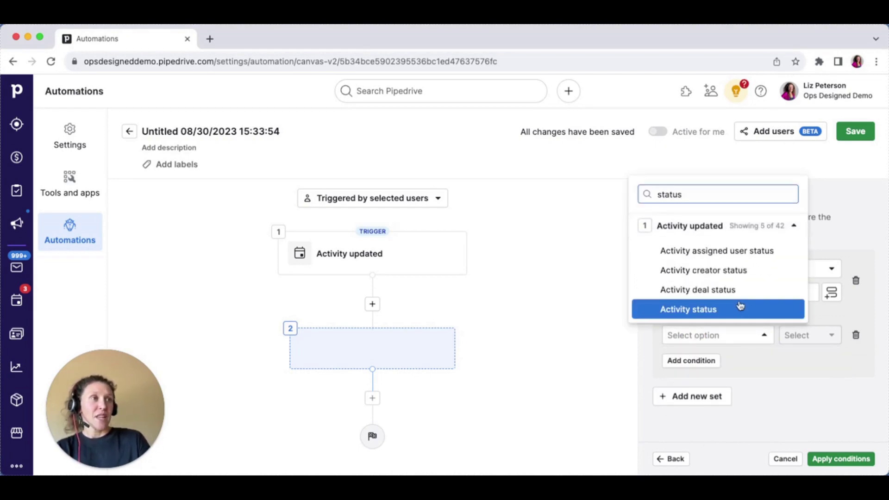
click(738, 308)
- Require that the Activity status has changed to Done and apply the conditions
click(796, 335)
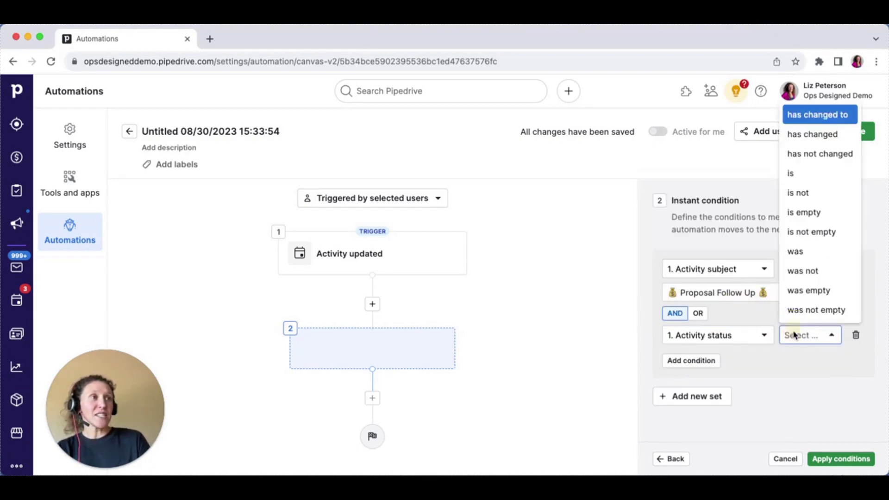
click(792, 175)
click(802, 340)
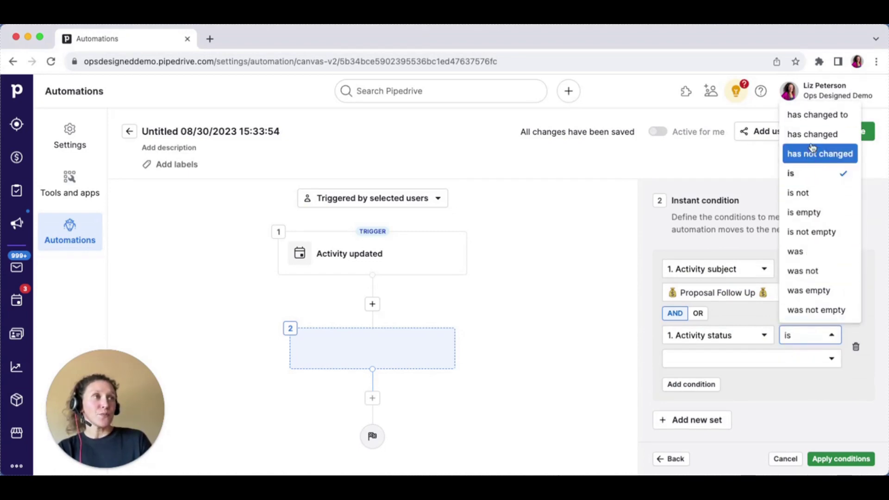
click(816, 116)
click(740, 357)
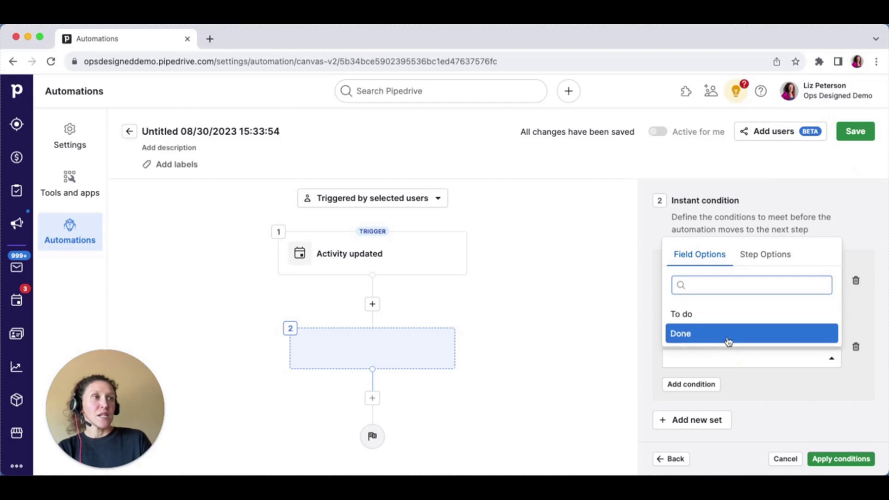
click(728, 341)
click(839, 458)
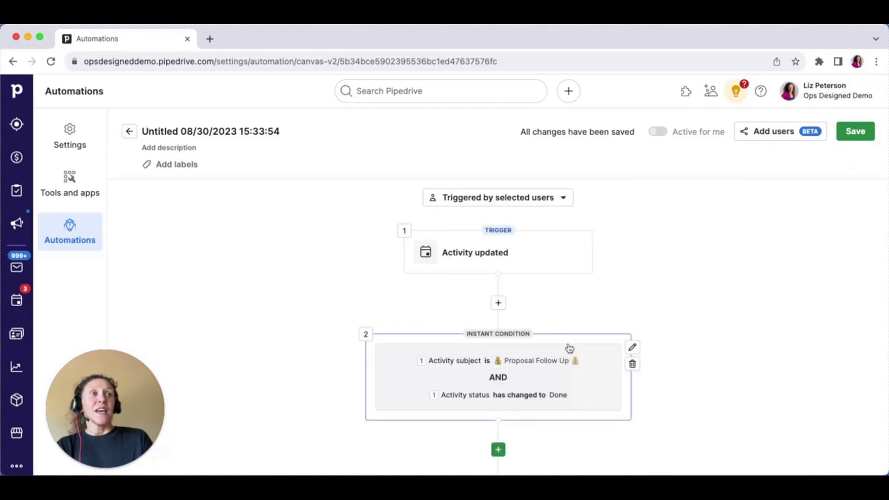
- Add a delay step of 1 week after the instant condition and apply it
scroll(569, 348, down, 2)
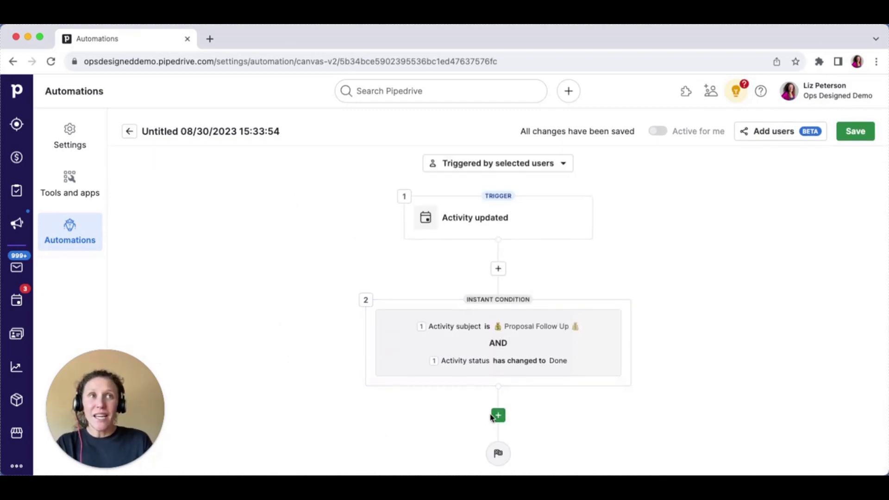
scroll(577, 302, up, 2)
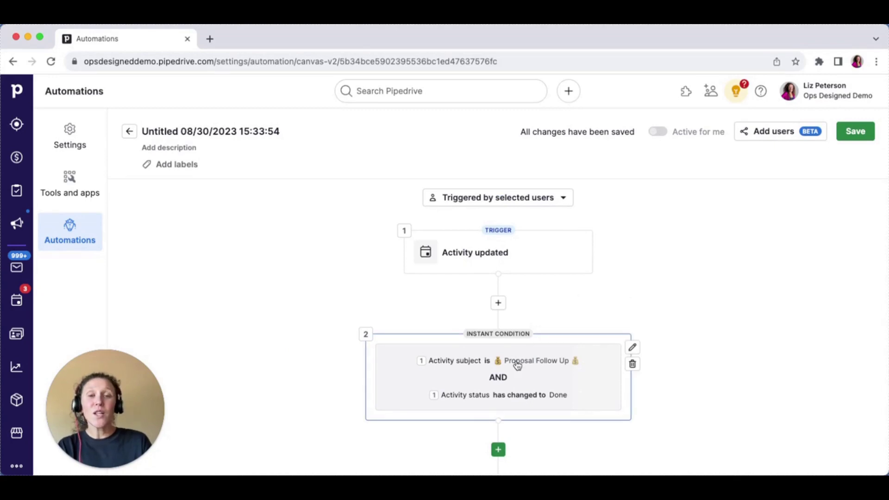
scroll(517, 366, down, 2)
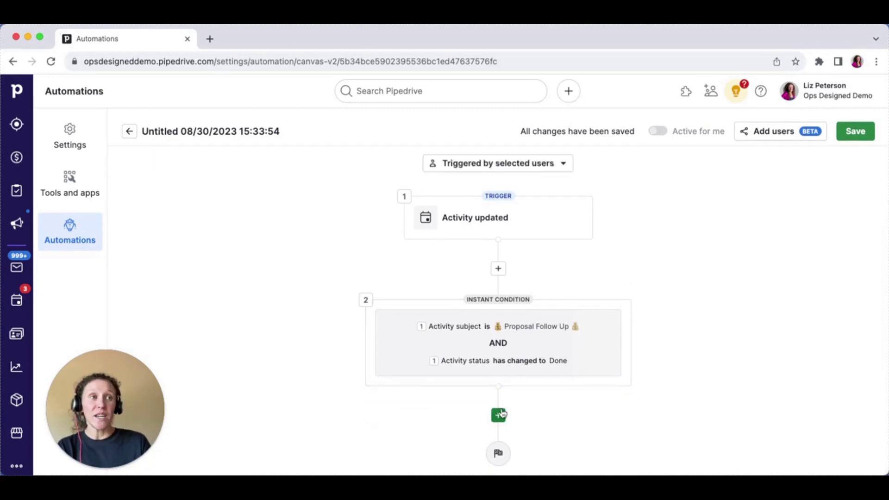
scroll(520, 408, up, 2)
click(498, 448)
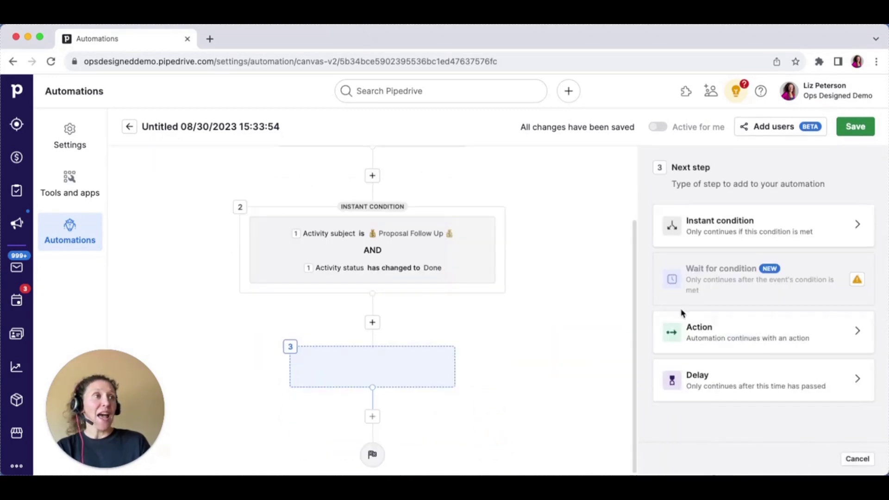
click(727, 377)
click(774, 197)
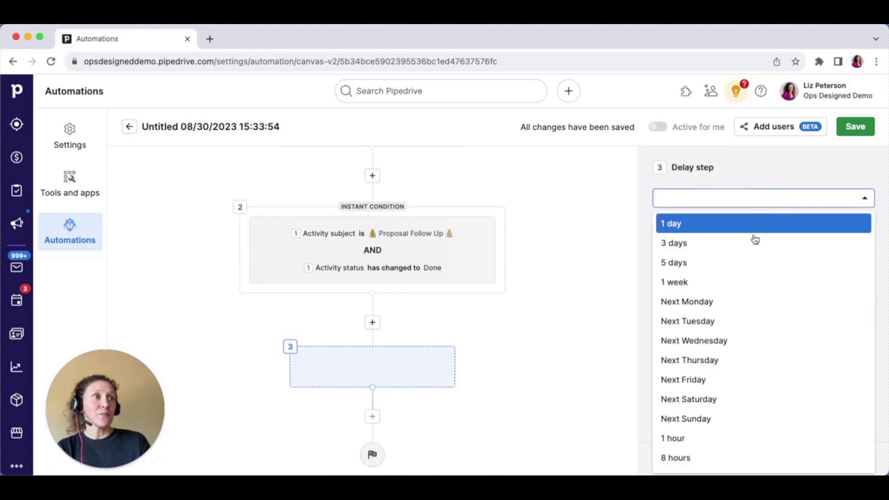
click(746, 282)
click(844, 461)
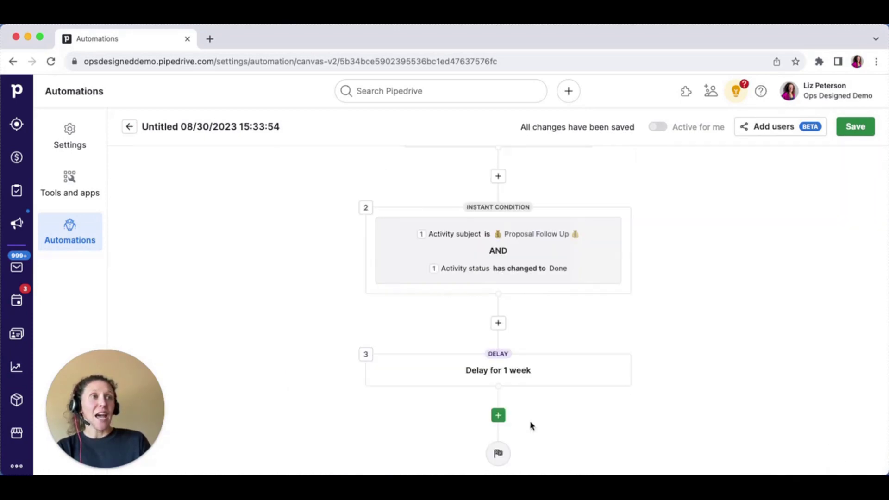
- Add an instant condition step after the delay, based on Activity status with the operator "is"
click(498, 415)
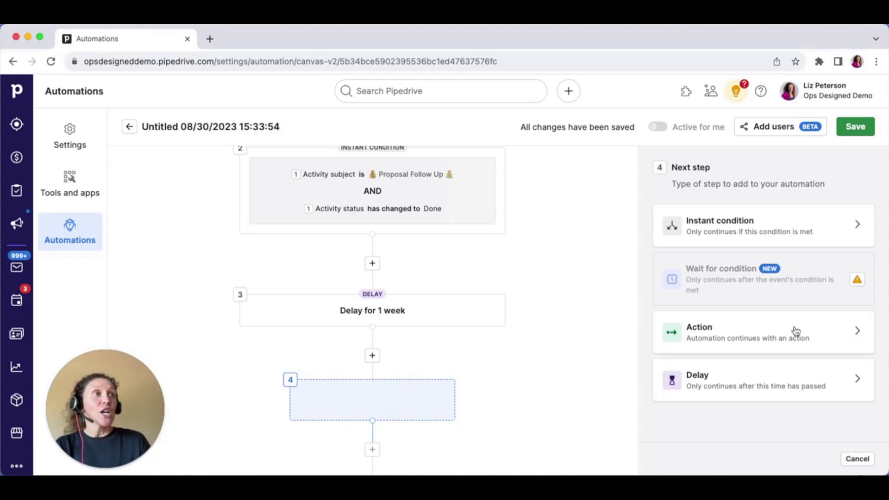
click(758, 226)
click(749, 235)
text(status)
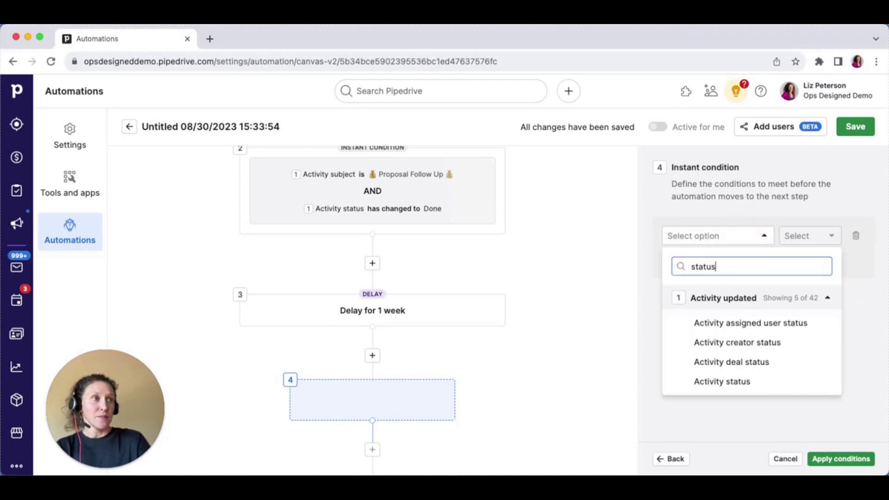
click(751, 381)
click(808, 236)
click(793, 319)
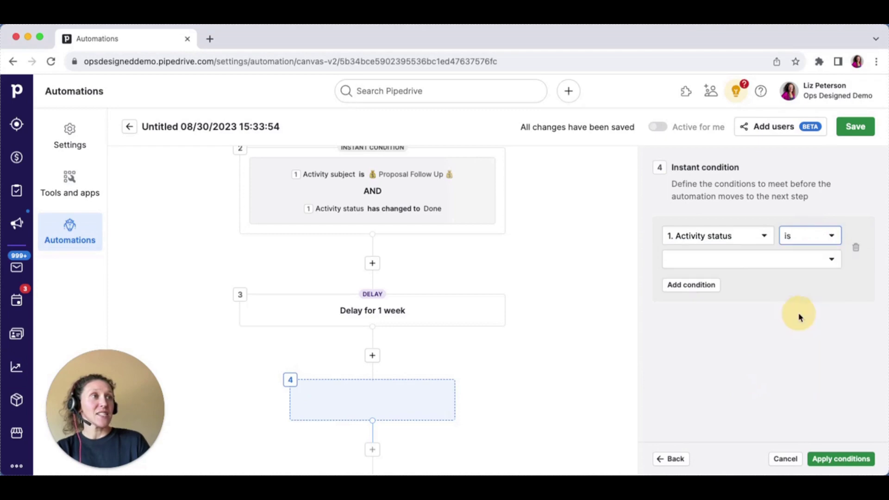
- Change the step 4 condition to require that the trigger's Activity deal status is open
click(729, 236)
text(s)
key(BackSpace)
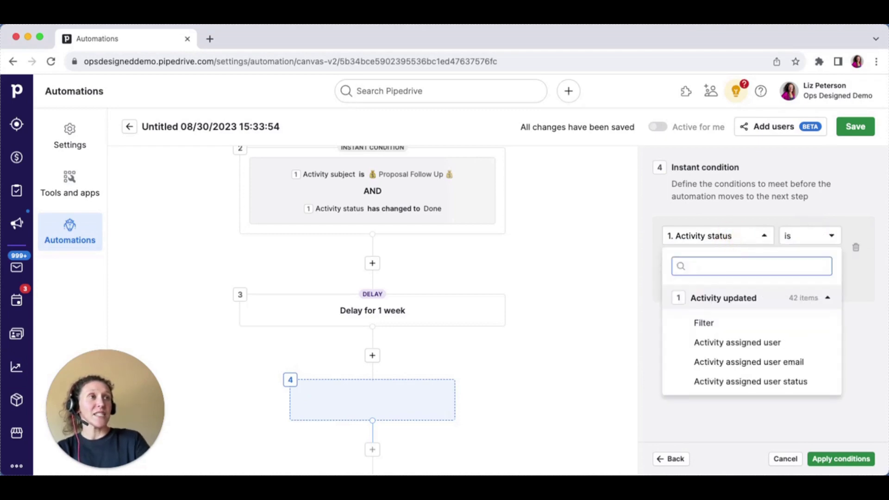
text(deal stat)
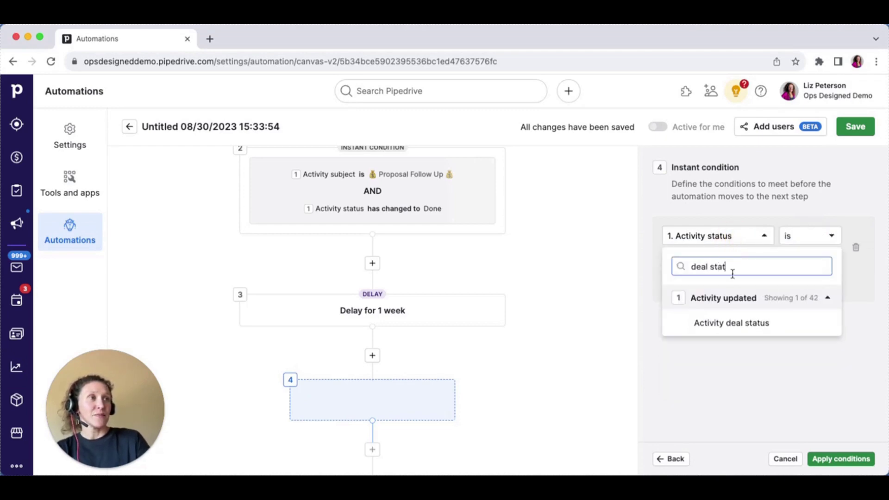
click(733, 323)
click(803, 236)
click(796, 319)
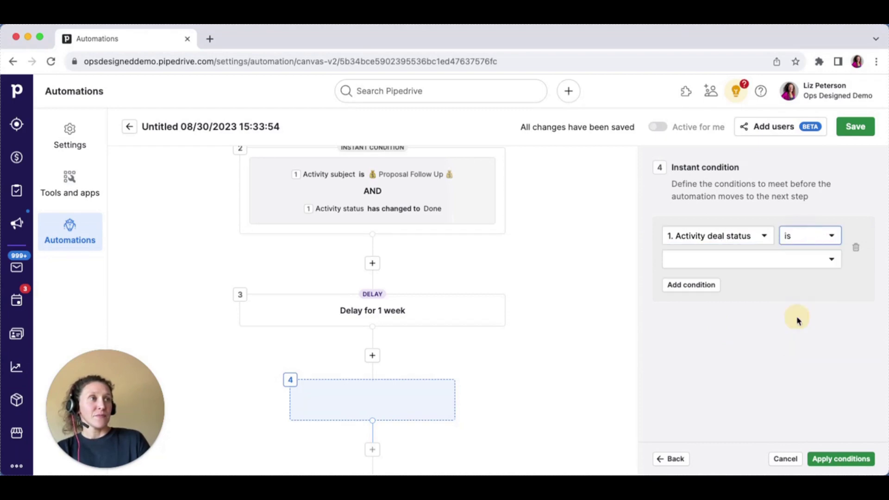
click(746, 259)
click(738, 376)
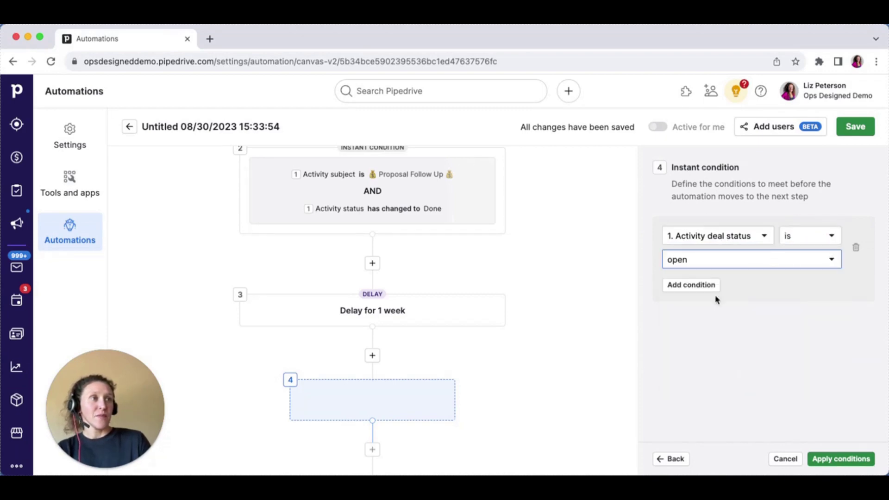
- Add an AND condition requiring that the Activity deal stage is Proposal Sent, and apply the conditions
click(705, 284)
click(711, 304)
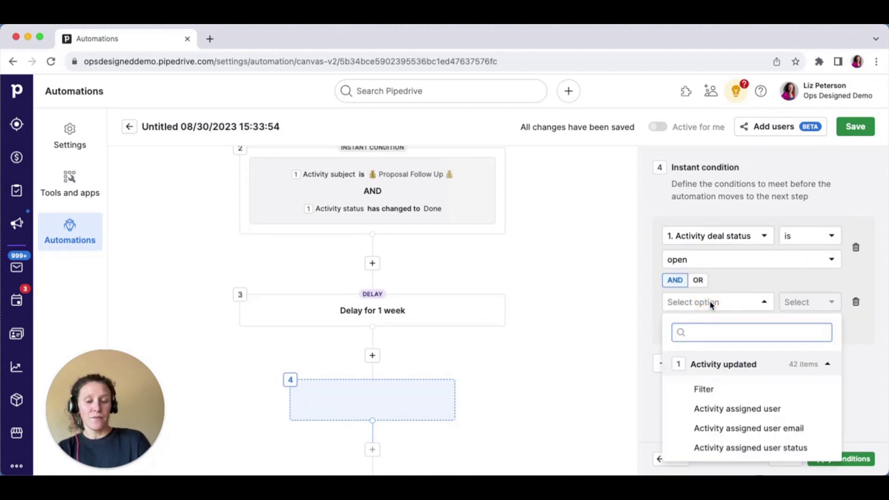
text(stage)
click(722, 389)
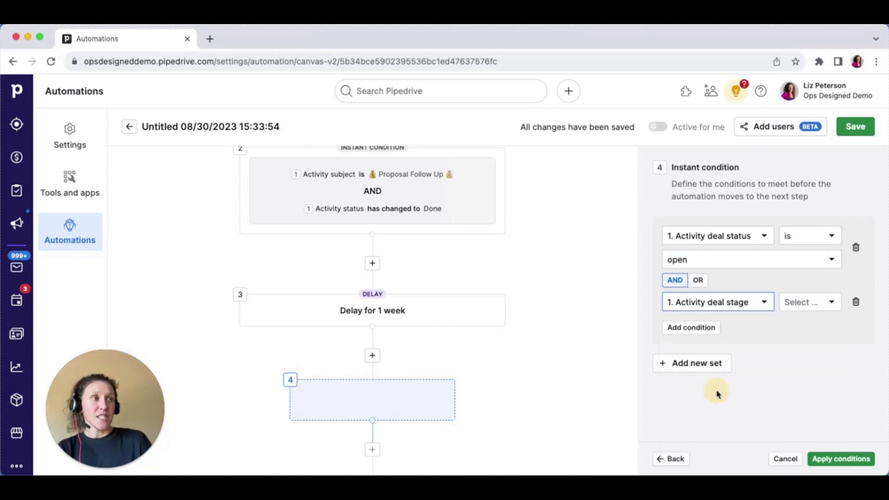
click(829, 301)
click(800, 384)
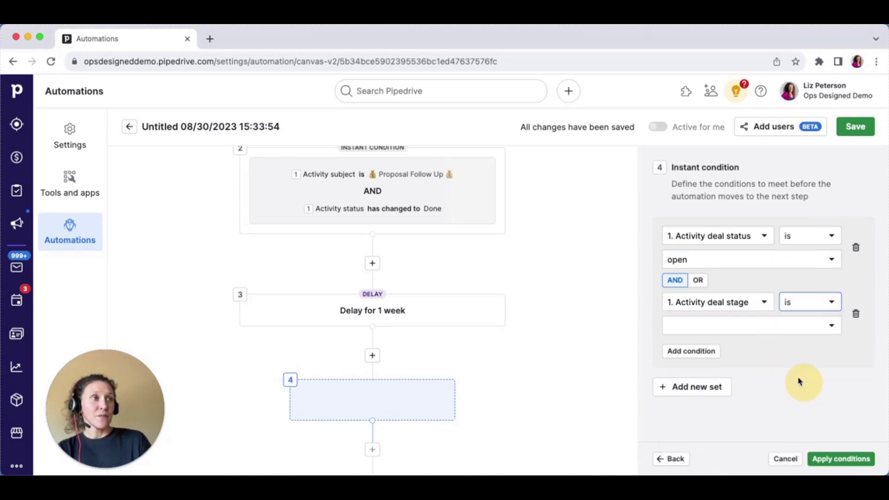
click(764, 329)
text(p)
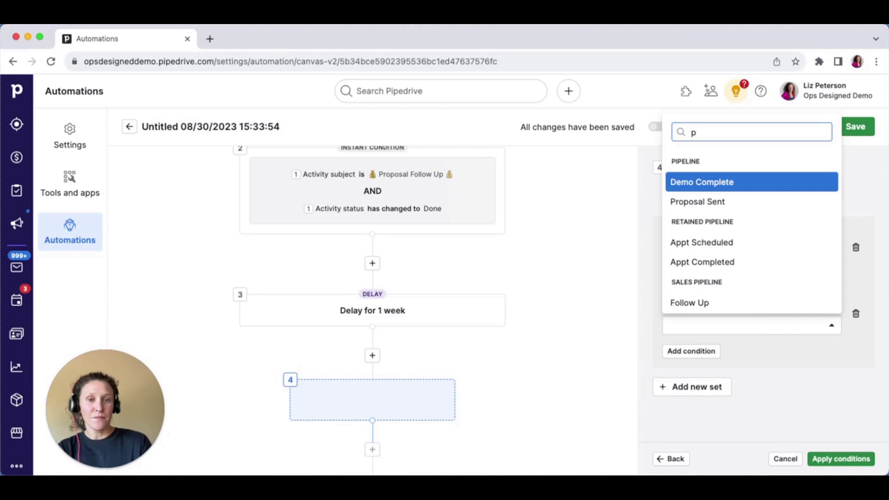
text(ropos)
click(739, 446)
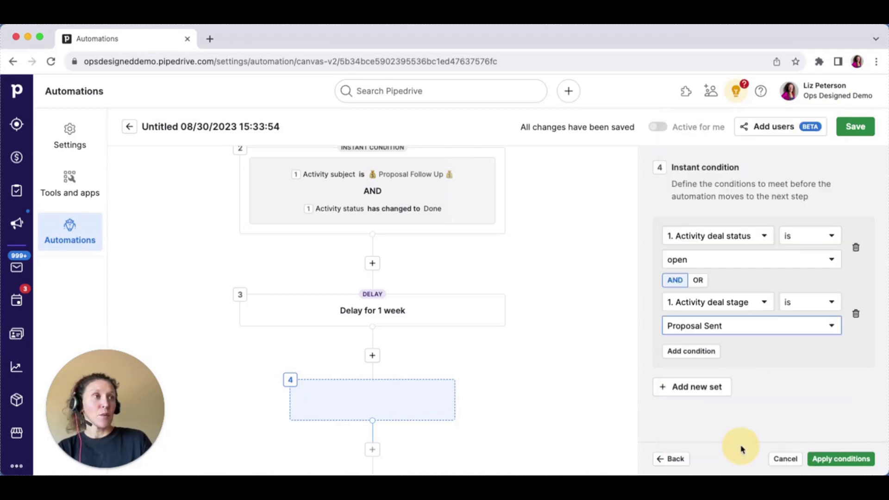
click(843, 459)
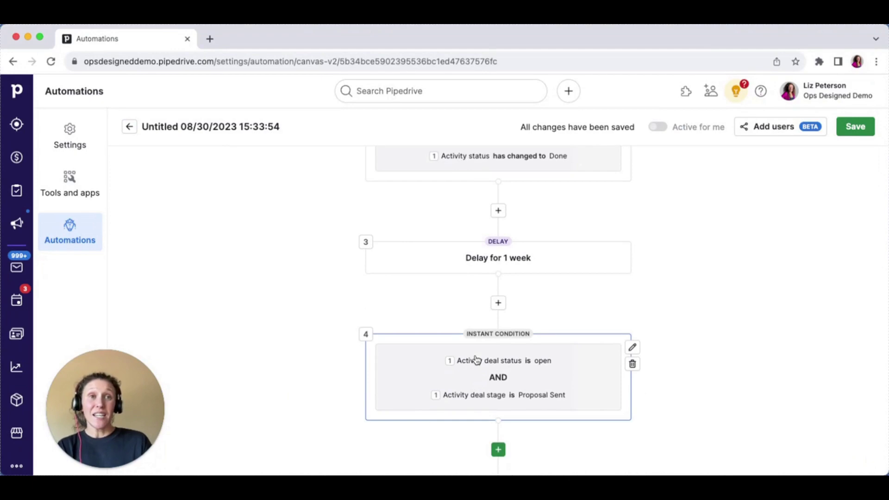
- Add a Create activity action as step 5, after the deal status and stage condition
click(498, 449)
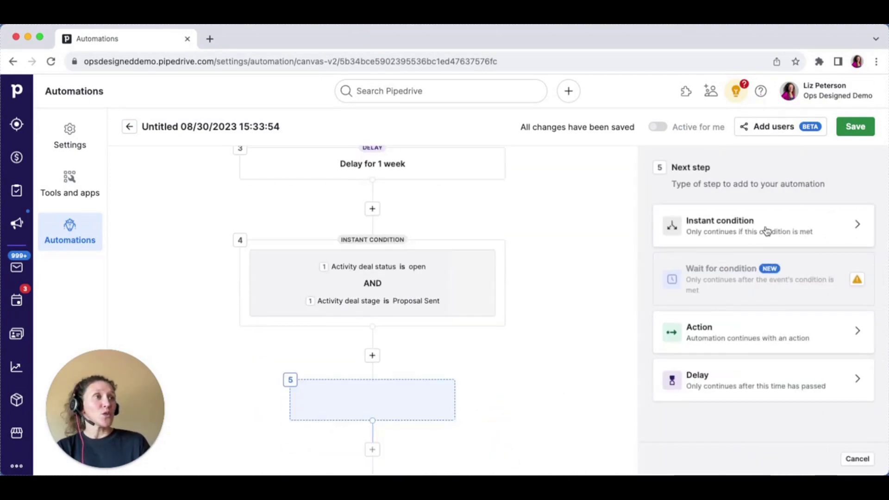
click(745, 328)
click(735, 230)
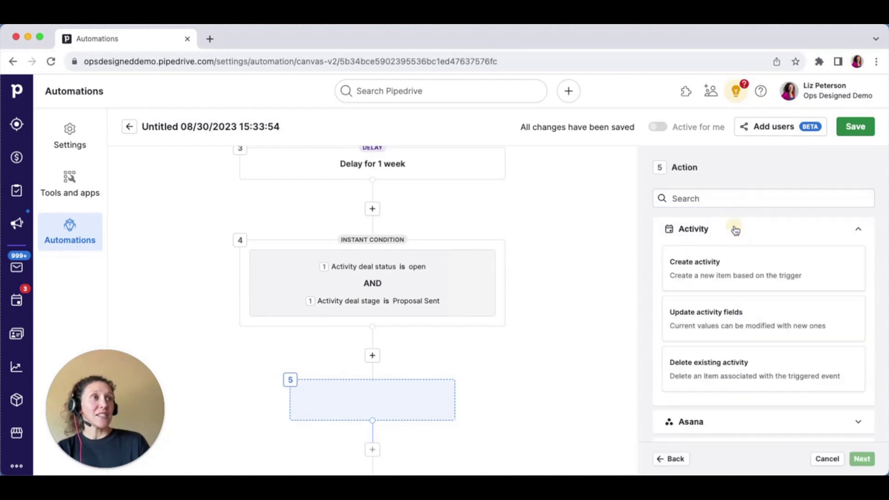
click(750, 275)
click(860, 461)
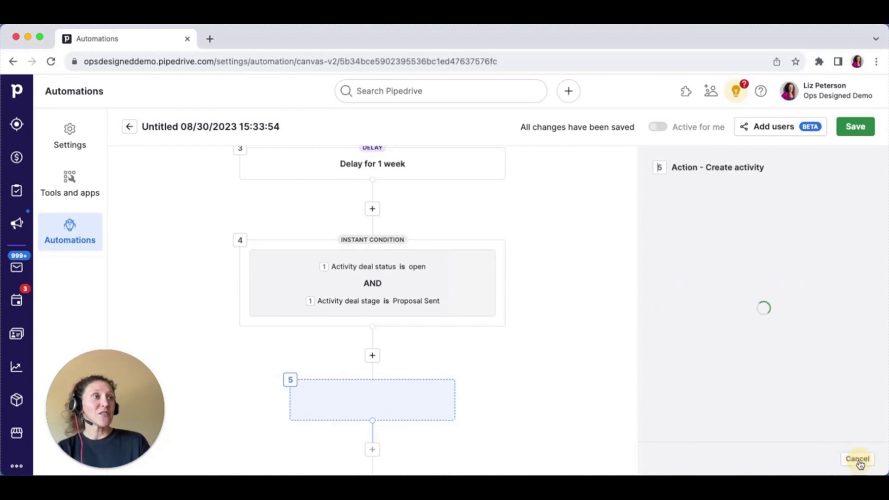
- Include the Assigned to, Linked deal, Linked organization, Linked people and Note fields in the new activity
scroll(784, 343, down, 3)
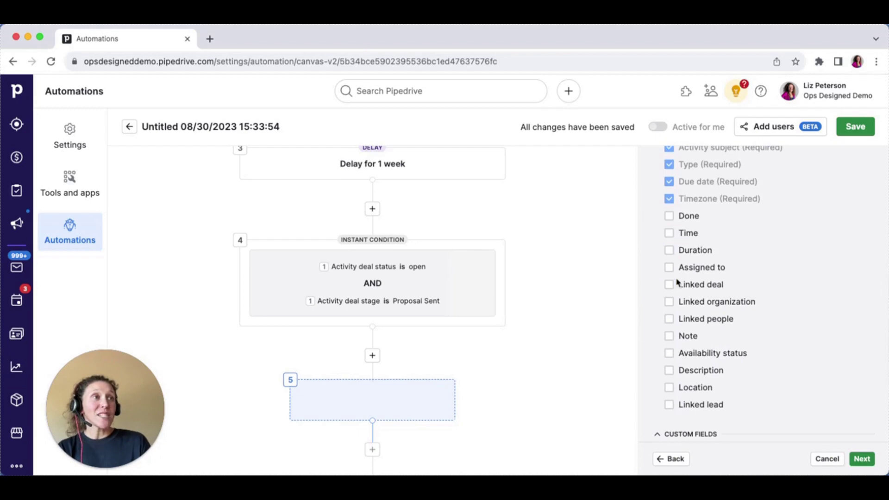
click(669, 267)
click(669, 284)
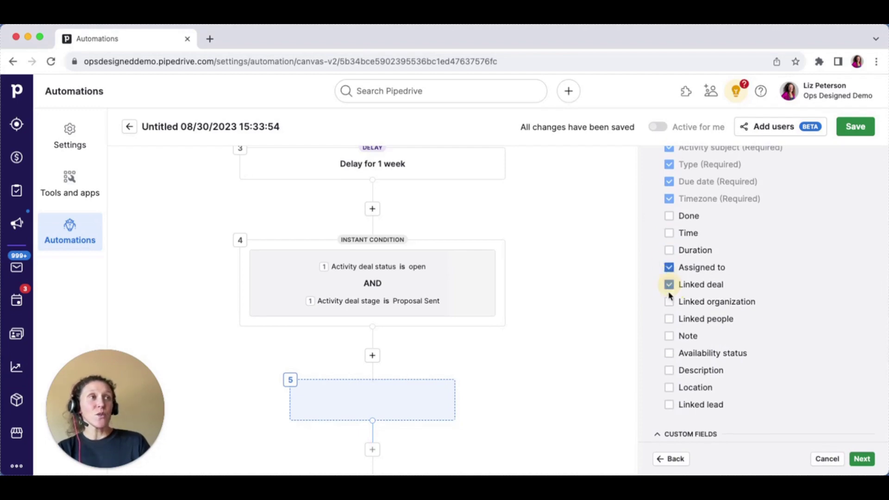
click(669, 301)
click(670, 318)
click(669, 336)
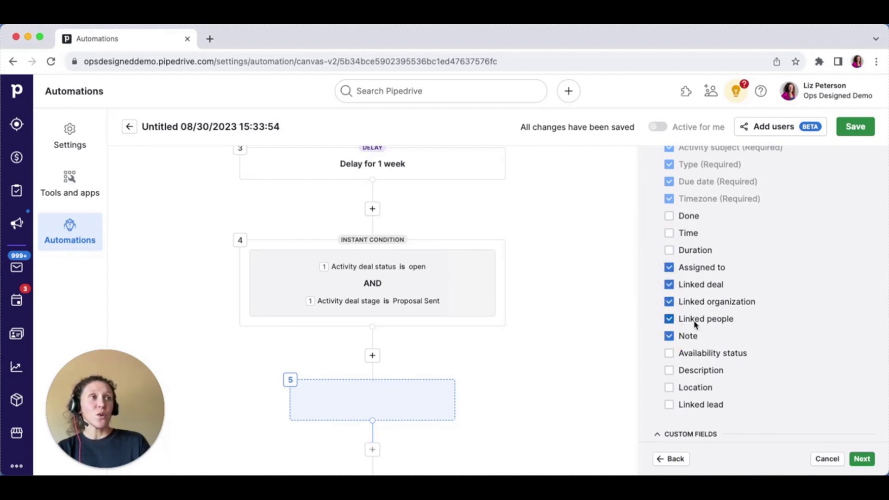
click(862, 458)
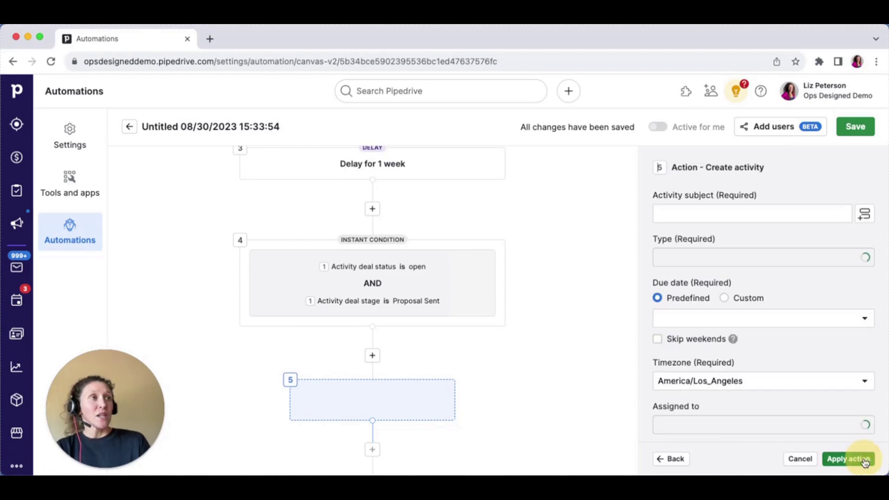
- Set the subject to "💰 Proposal Follow Up 💰" as a Task due the same day, assigned to the Activity deal owner
click(705, 213)
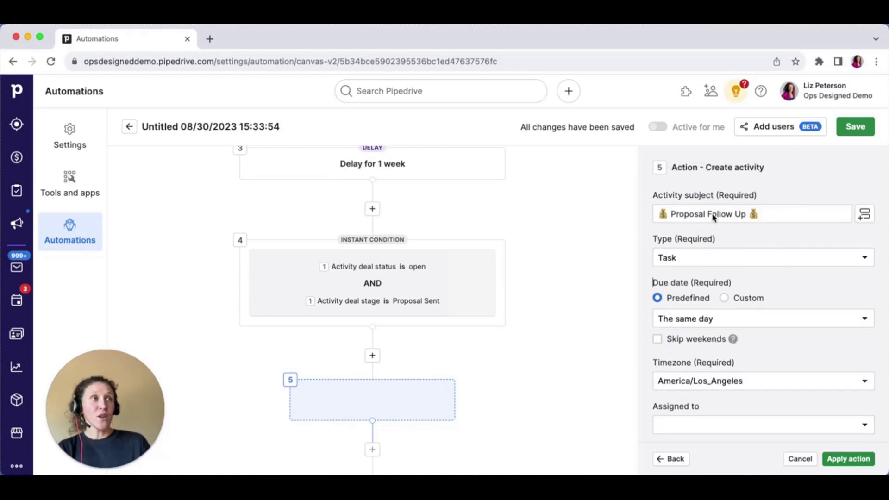
scroll(708, 222, down, 5)
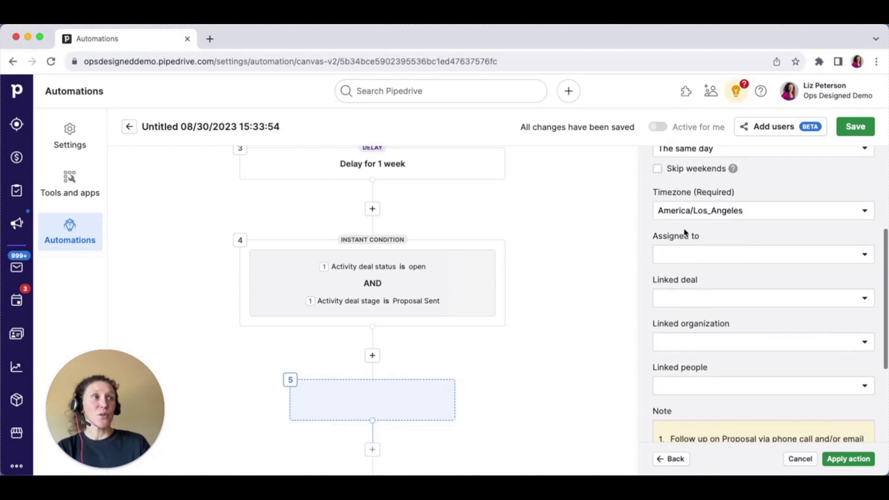
click(686, 245)
click(744, 273)
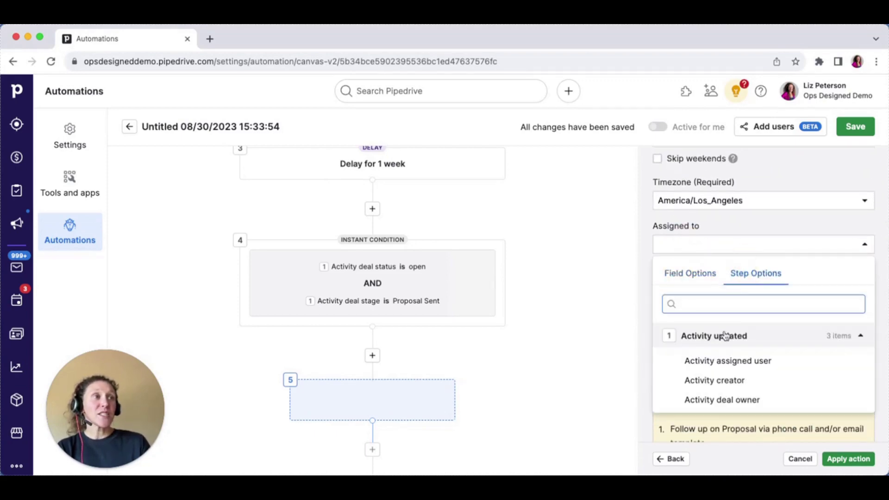
click(711, 401)
- Link the new activity to the trigger's Activity deal, Activity organization and Linked people, and apply the action
click(722, 292)
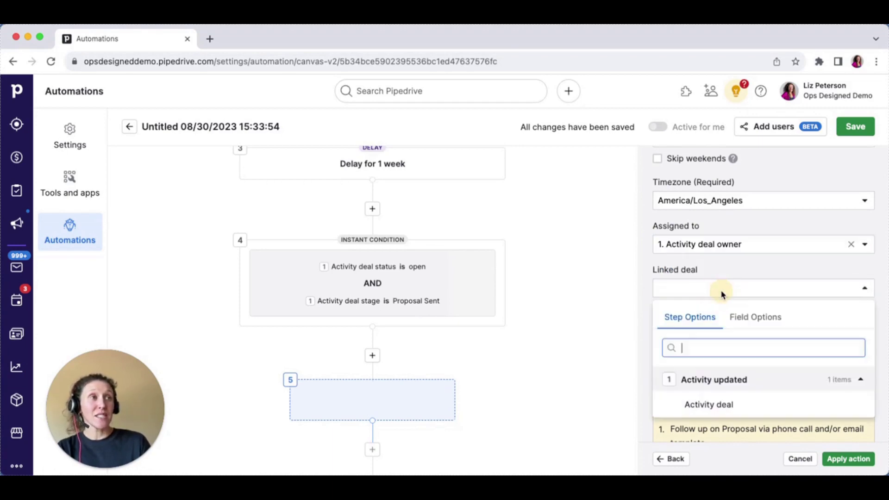
click(708, 404)
click(714, 340)
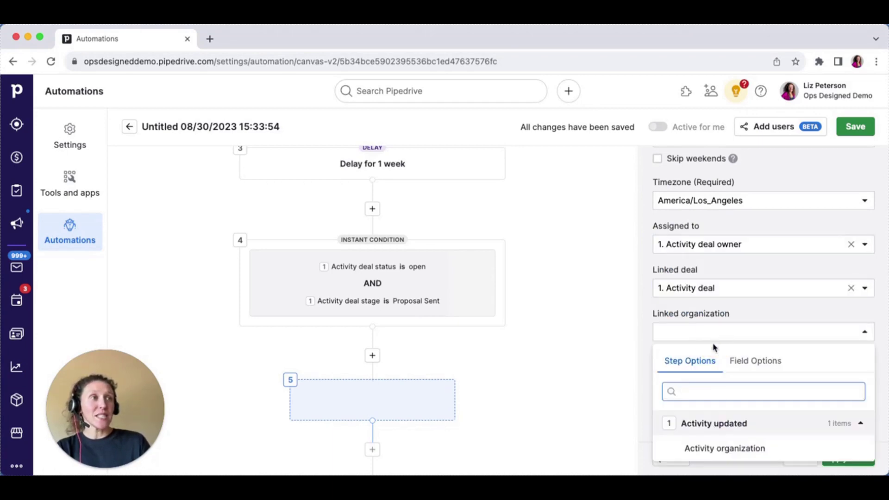
click(706, 448)
click(707, 376)
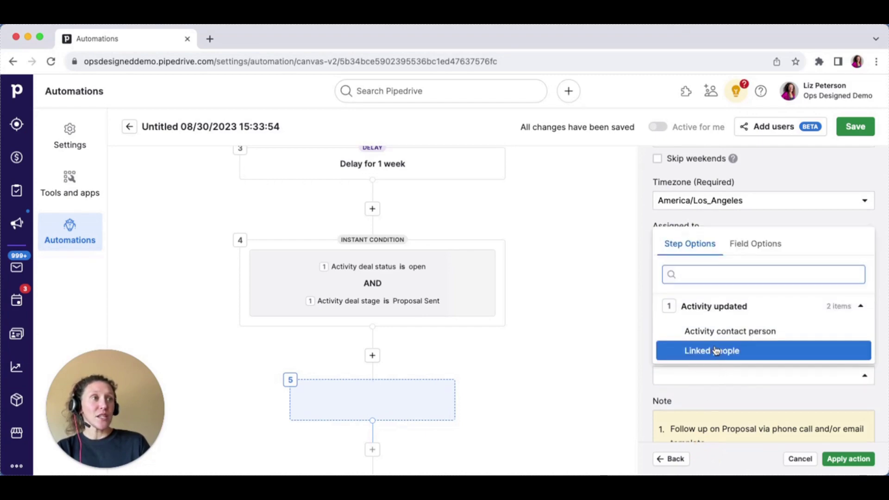
click(716, 352)
click(719, 400)
scroll(719, 400, down, 3)
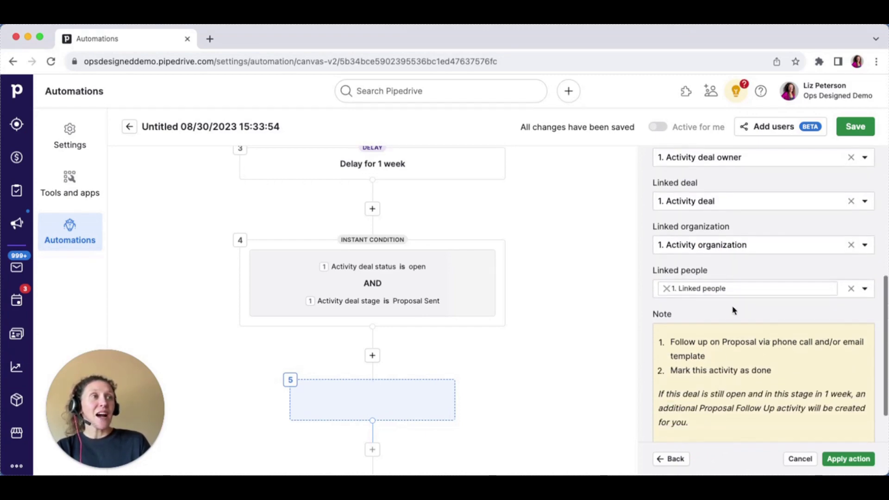
click(725, 327)
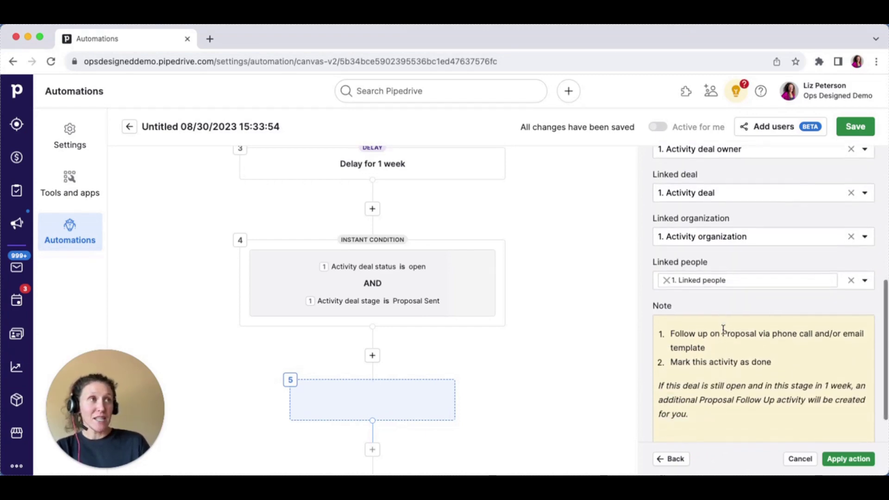
click(844, 459)
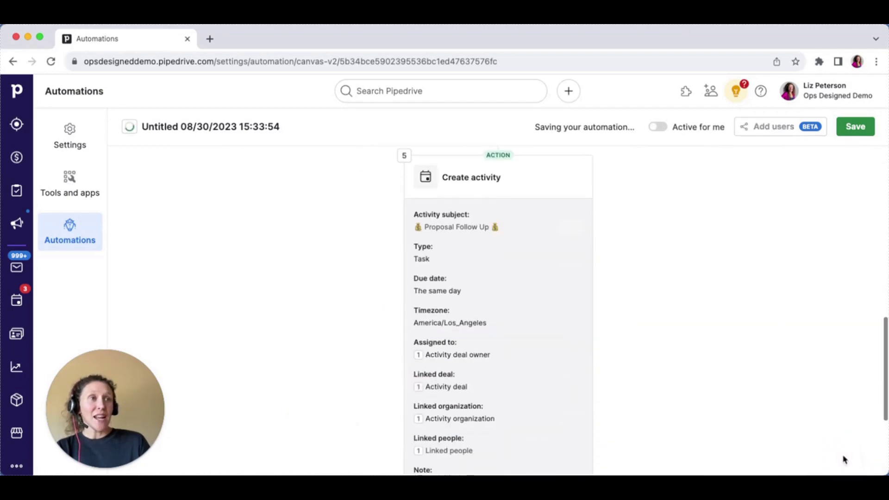
- Rename the automation as "Recurring Proposal Follow Up Activity"
scroll(542, 339, up, 5)
click(238, 125)
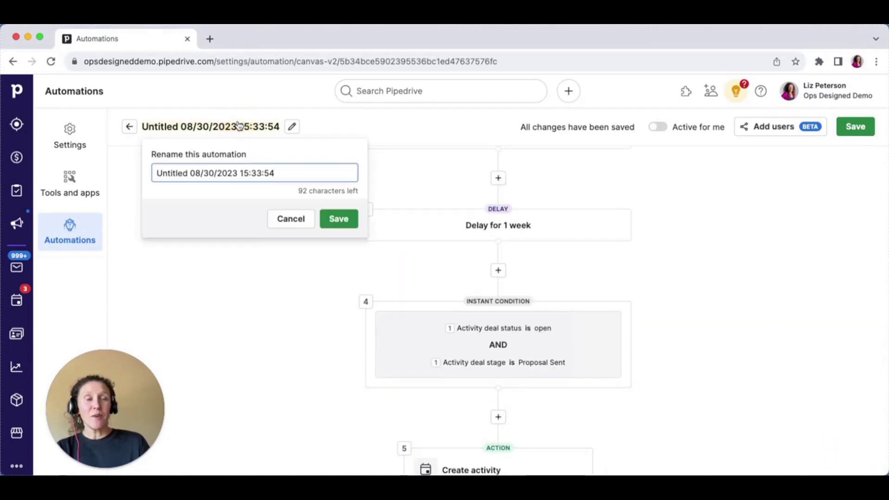
key(super+a)
text(Re)
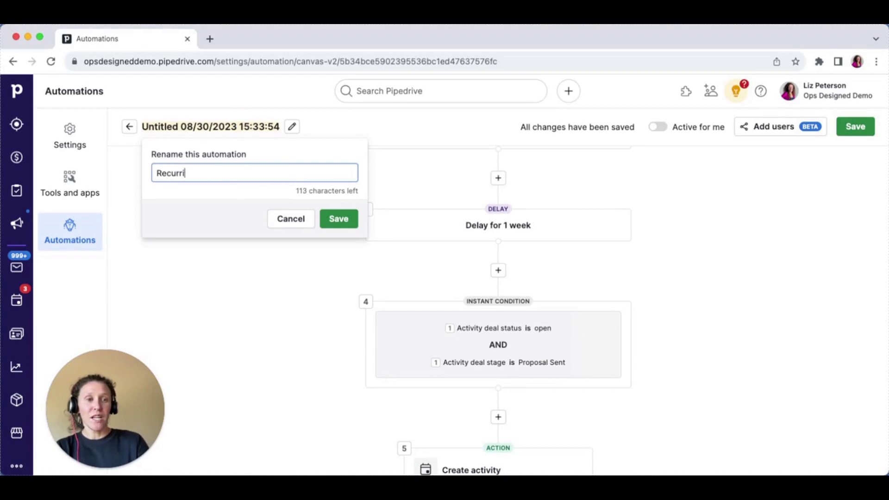
text(curring Poropo)
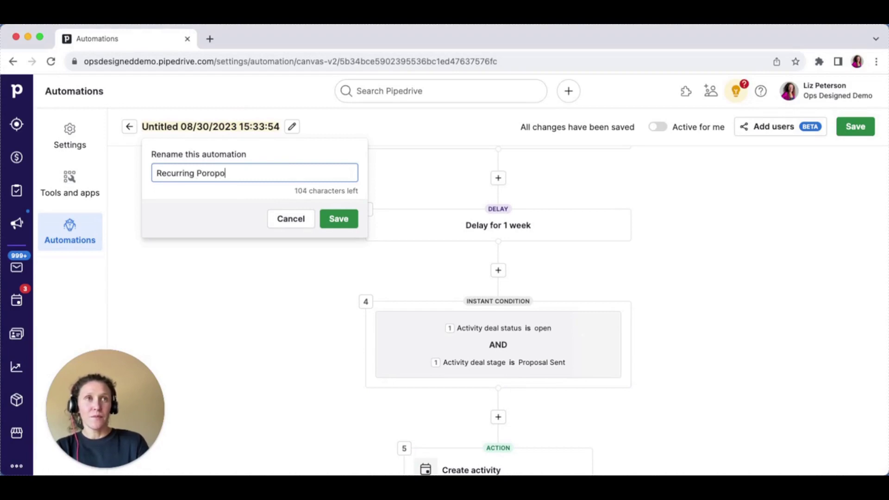
key(BackSpace)
key(BackSpace)
key(BackSpace)
key(BackSpace)
key(BackSpace)
text(ropos)
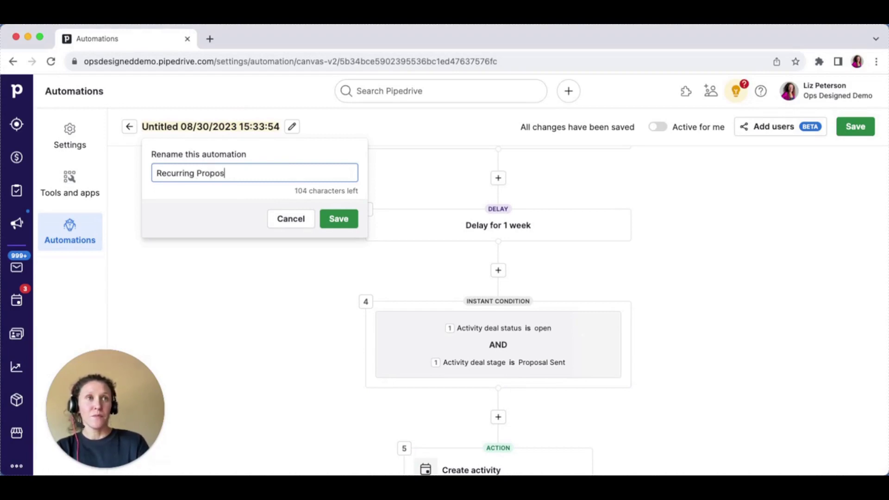
text(al Follow Up Activity)
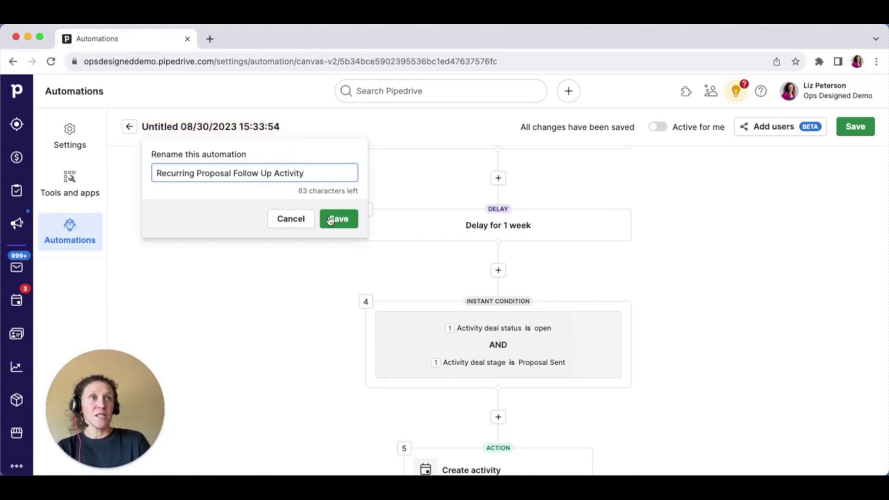
click(330, 220)
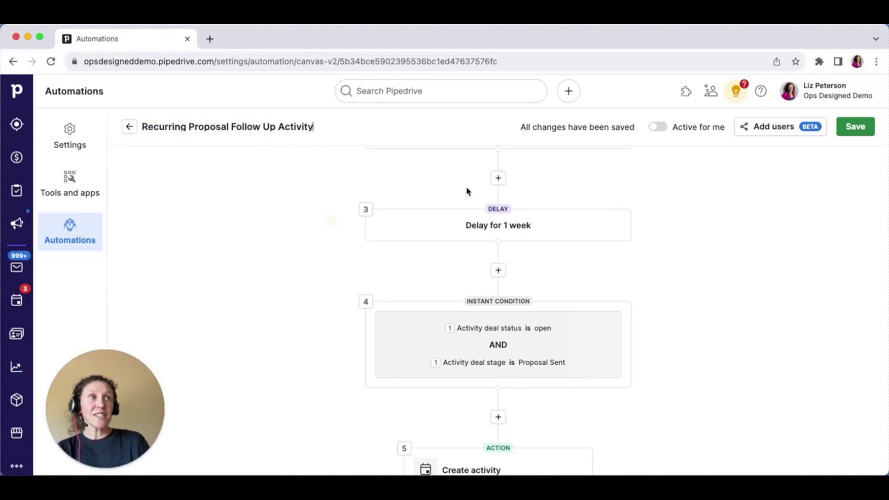
- Let any user trigger the Recurring Proposal Follow Up Activity automation, activate it and save the changes
click(471, 198)
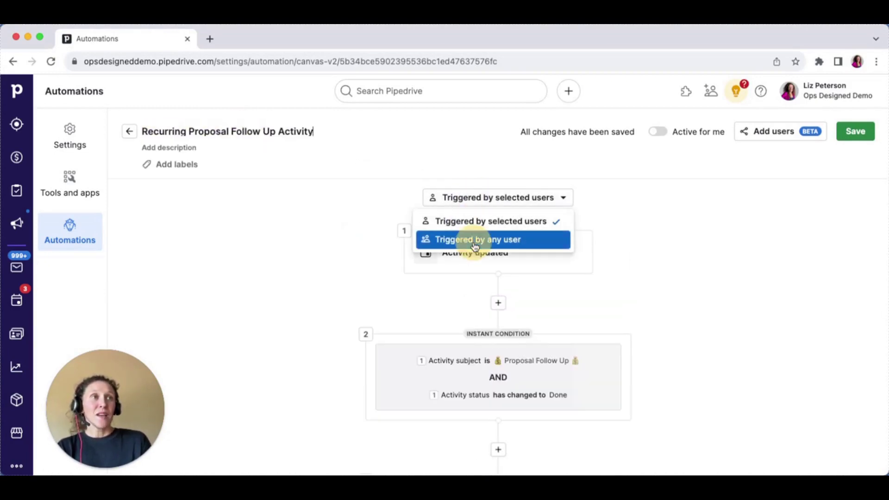
click(477, 240)
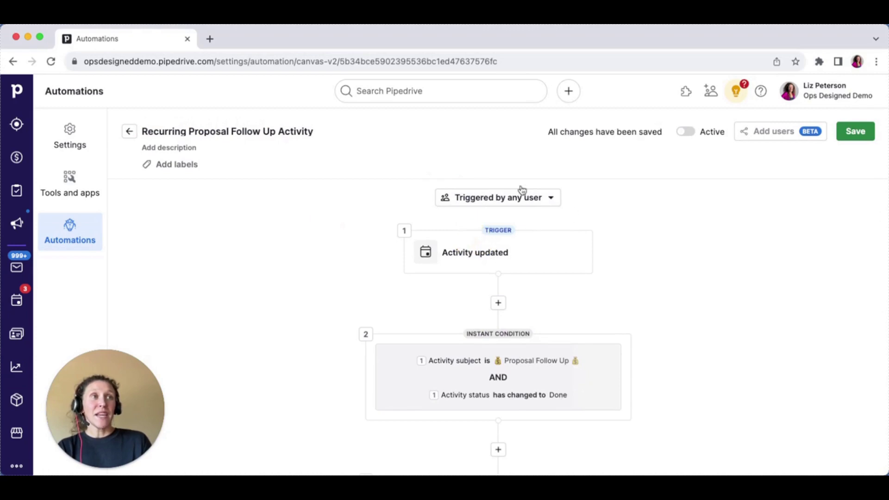
click(686, 132)
click(850, 133)
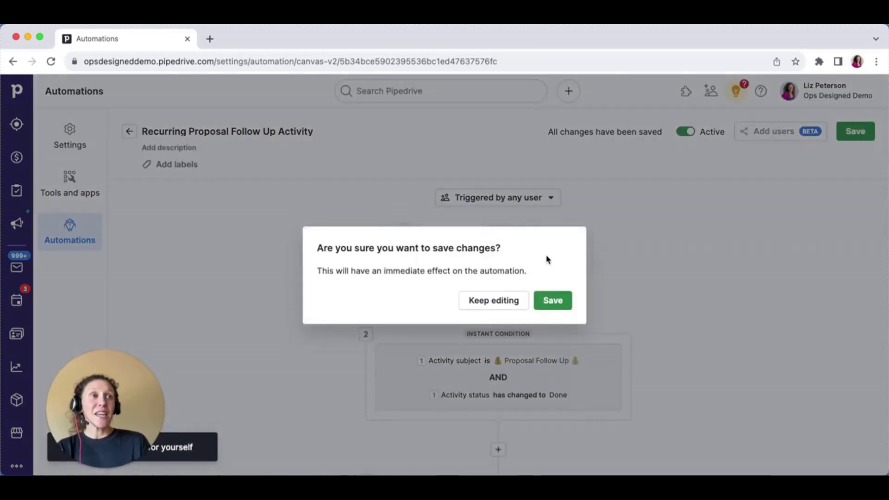
click(554, 300)
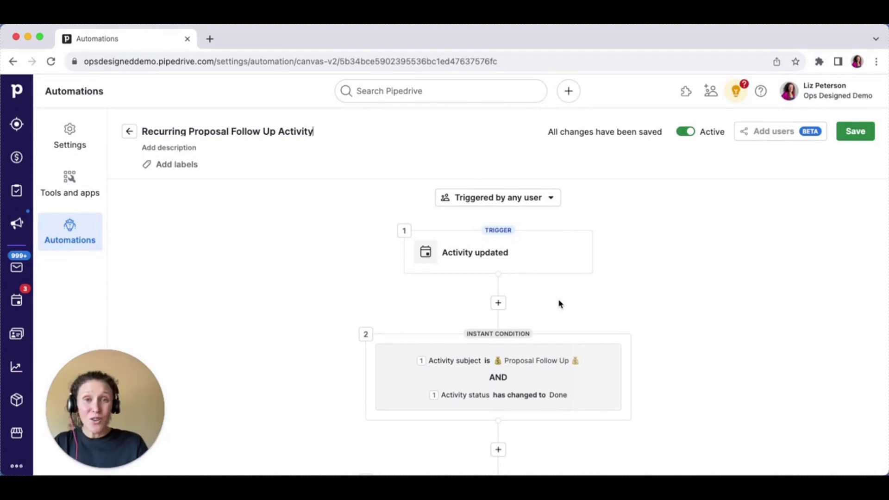
- Try a custom duration of 1 minute in the automation's delay step
scroll(559, 304, down, 1)
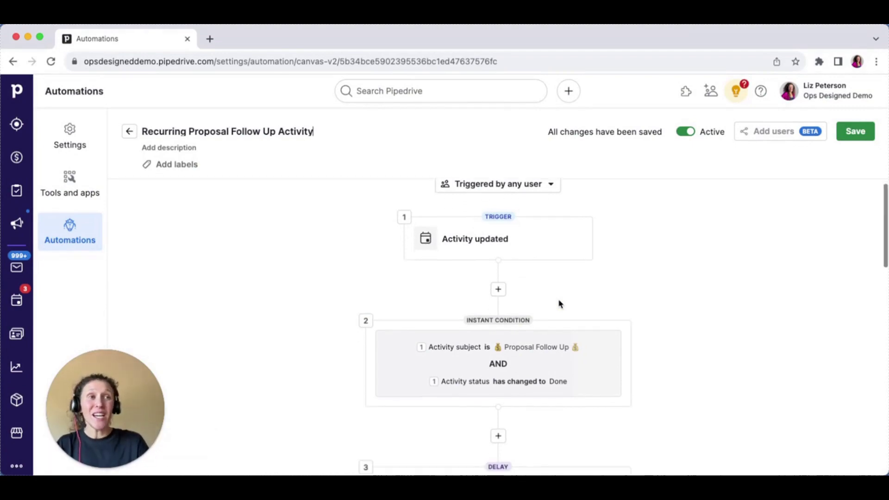
scroll(559, 304, down, 4)
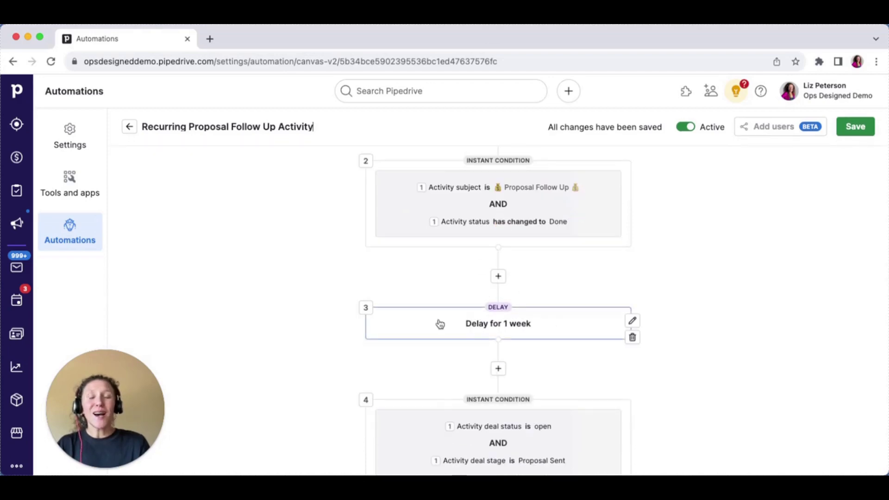
click(571, 319)
click(820, 221)
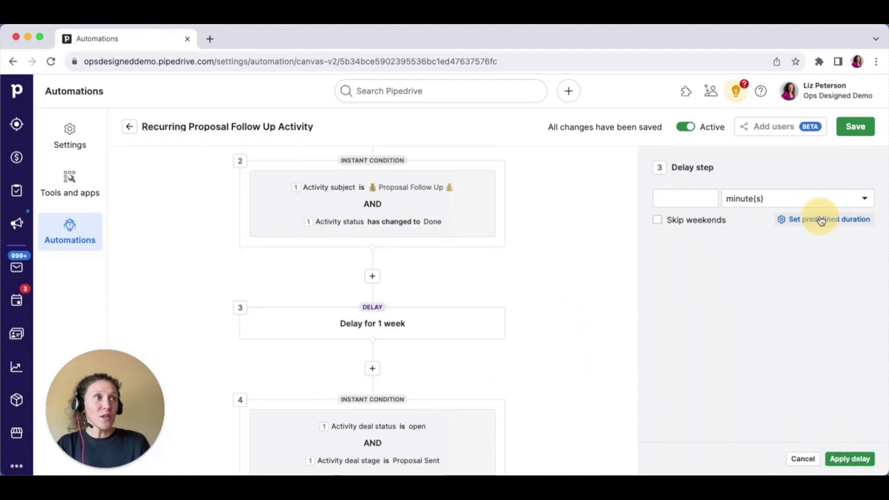
click(706, 198)
text(1)
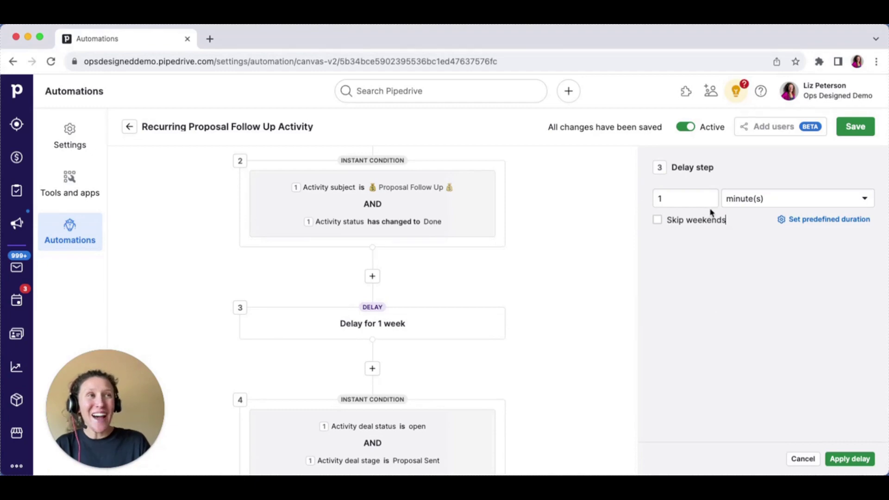
click(755, 199)
click(765, 199)
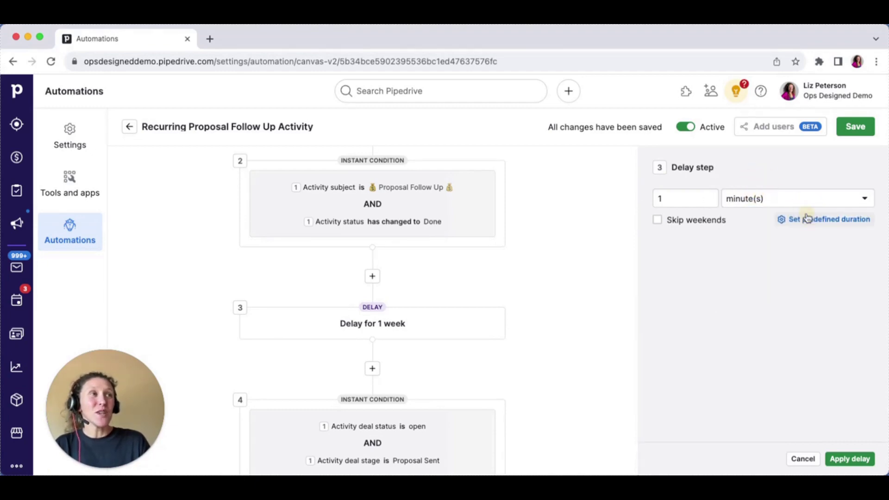
- Set the delay step to the predefined duration of 1 week, apply it and save the automation
click(805, 218)
click(793, 199)
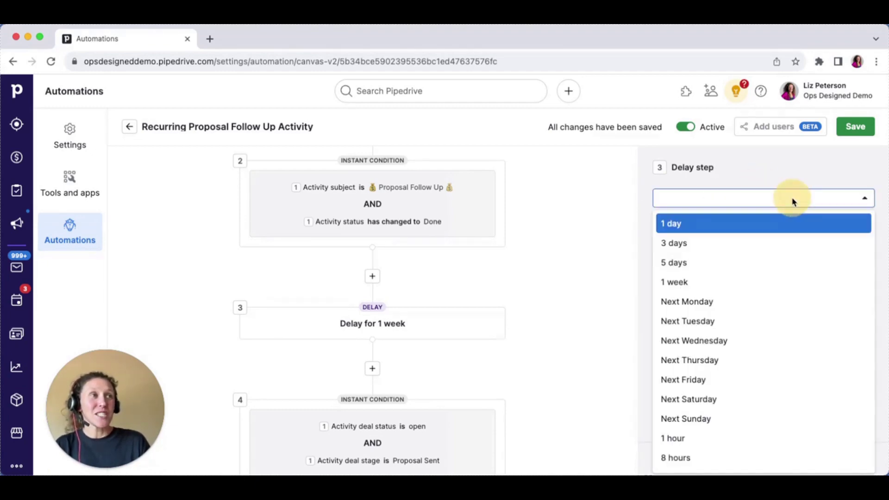
click(764, 282)
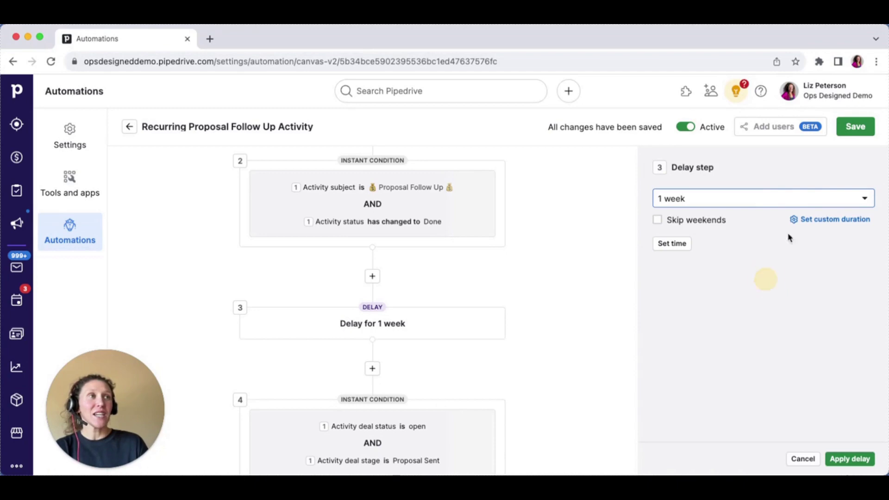
click(844, 457)
click(855, 129)
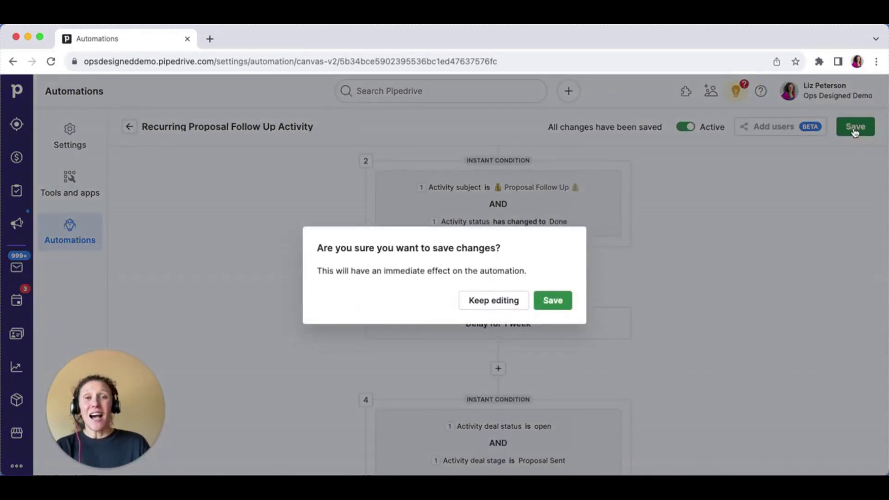
click(550, 300)
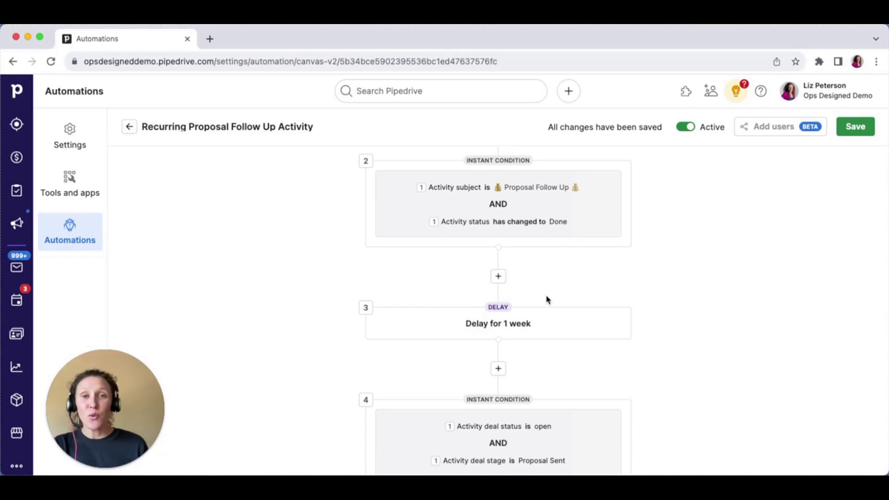
- Open the activities list to check the Proposal Follow Up activities
click(16, 300)
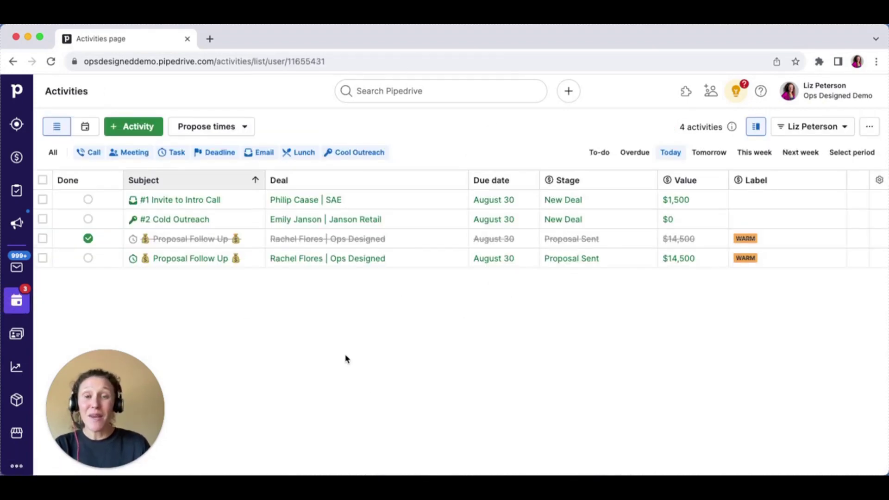